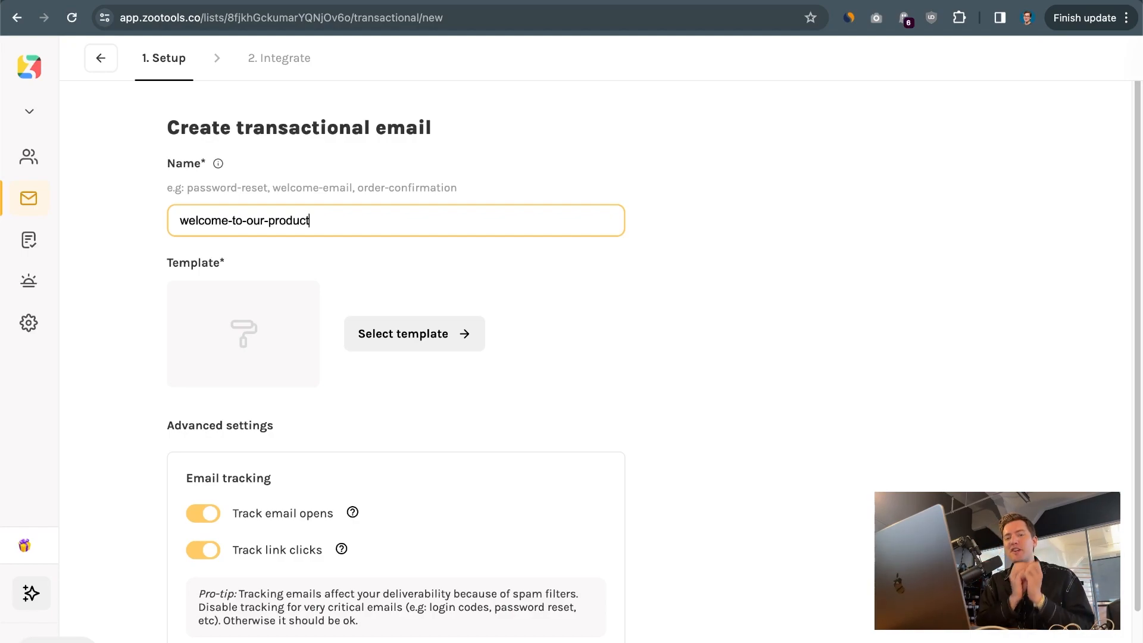
Choose the "Prepare for ACME new product on January 19." template and create the welcome-to-our-product transactional email
left_click(439, 334)
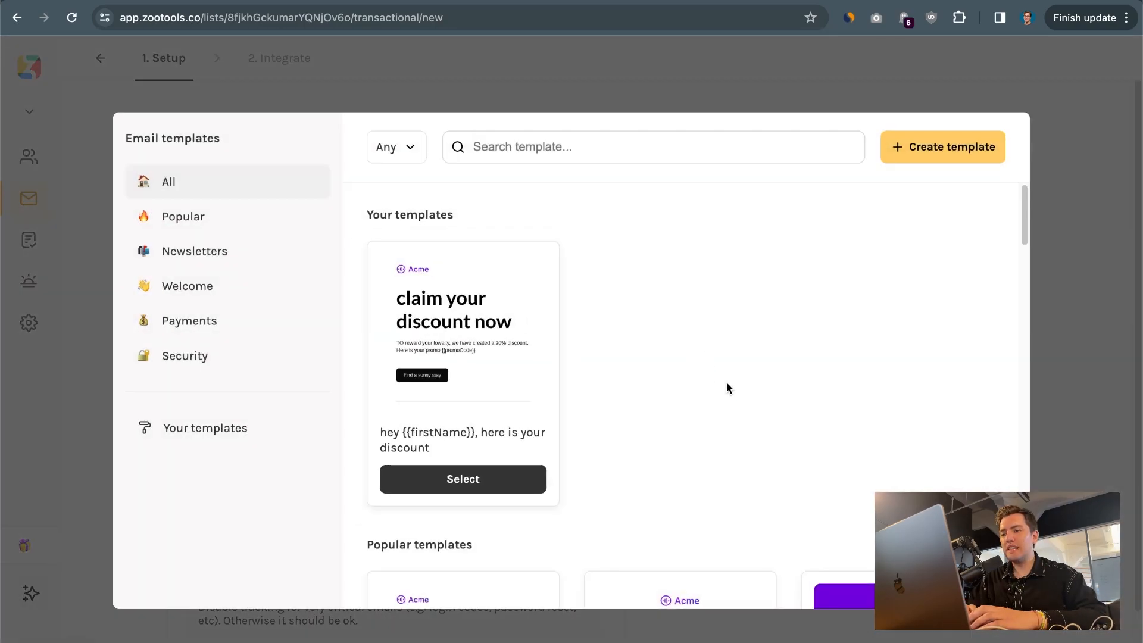
scroll(726, 383, "down", 20)
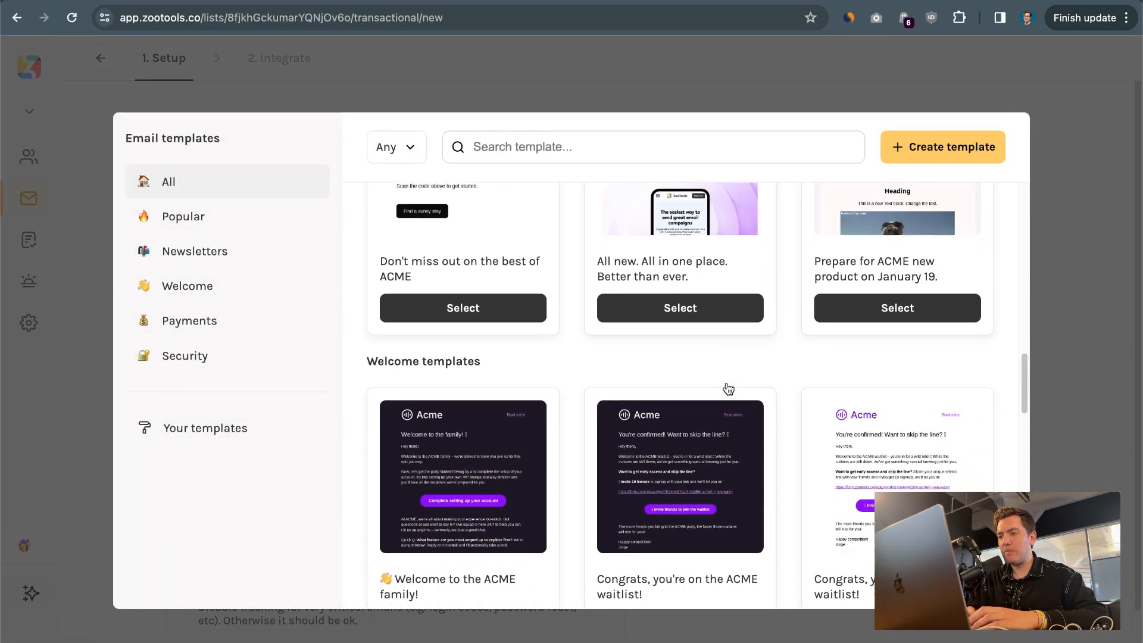
scroll(726, 388, "down", 12)
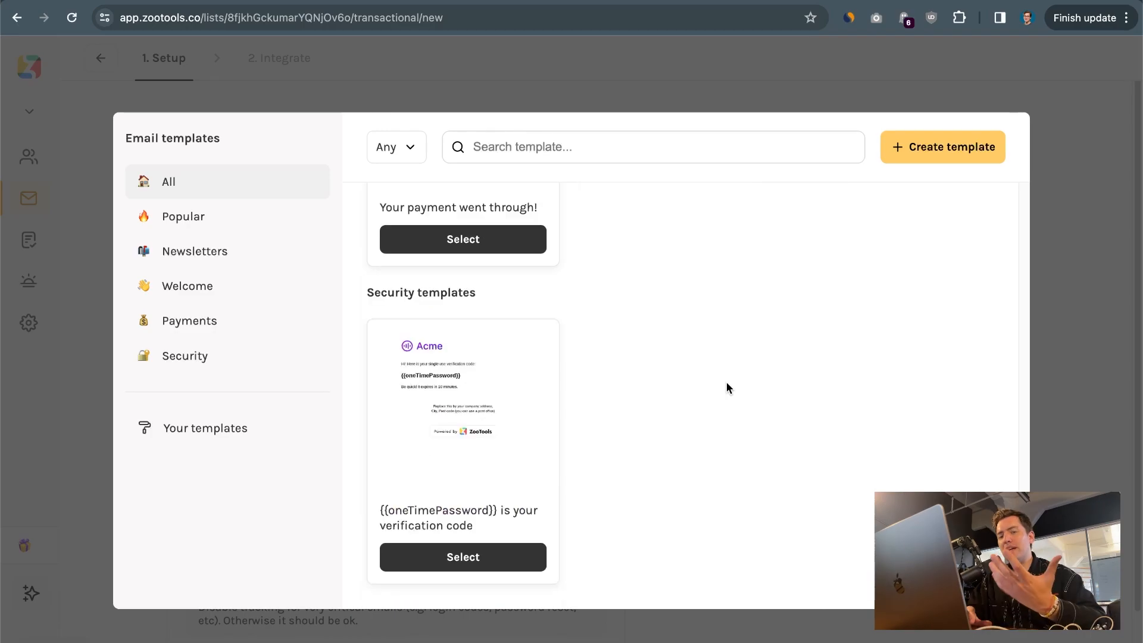
scroll(726, 388, "up", 10)
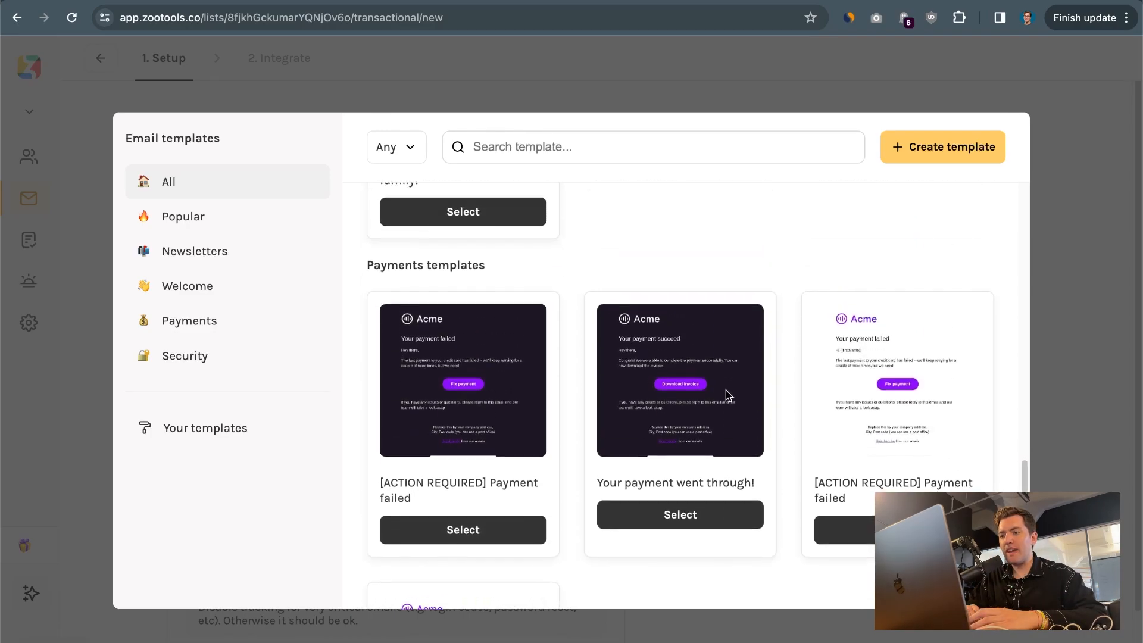
scroll(727, 396, "up", 10)
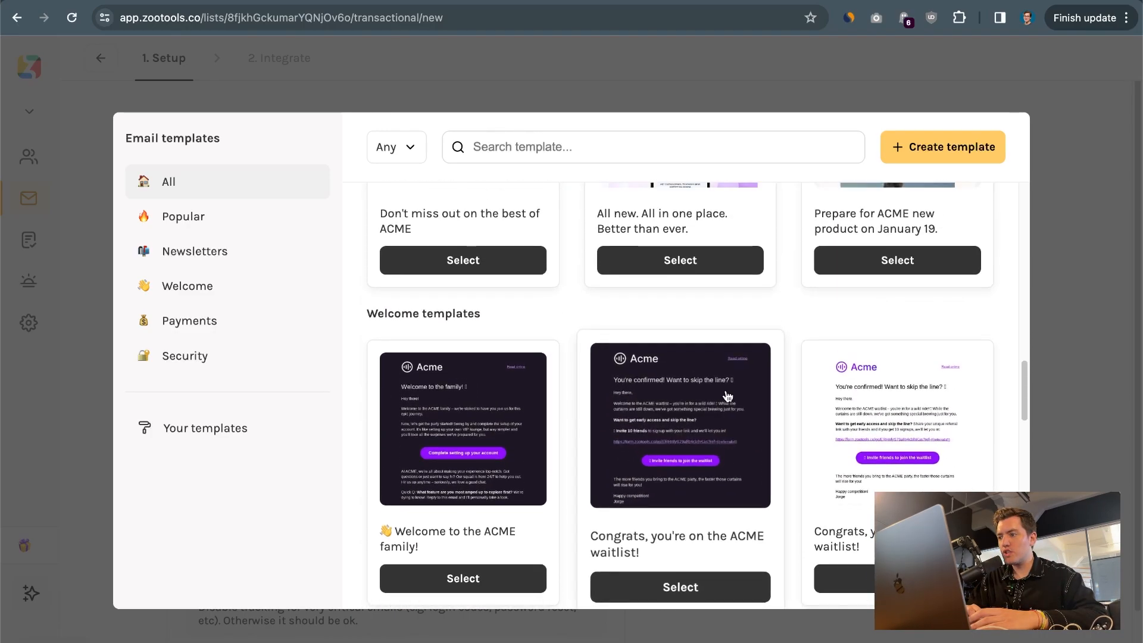
scroll(728, 396, "down", 1)
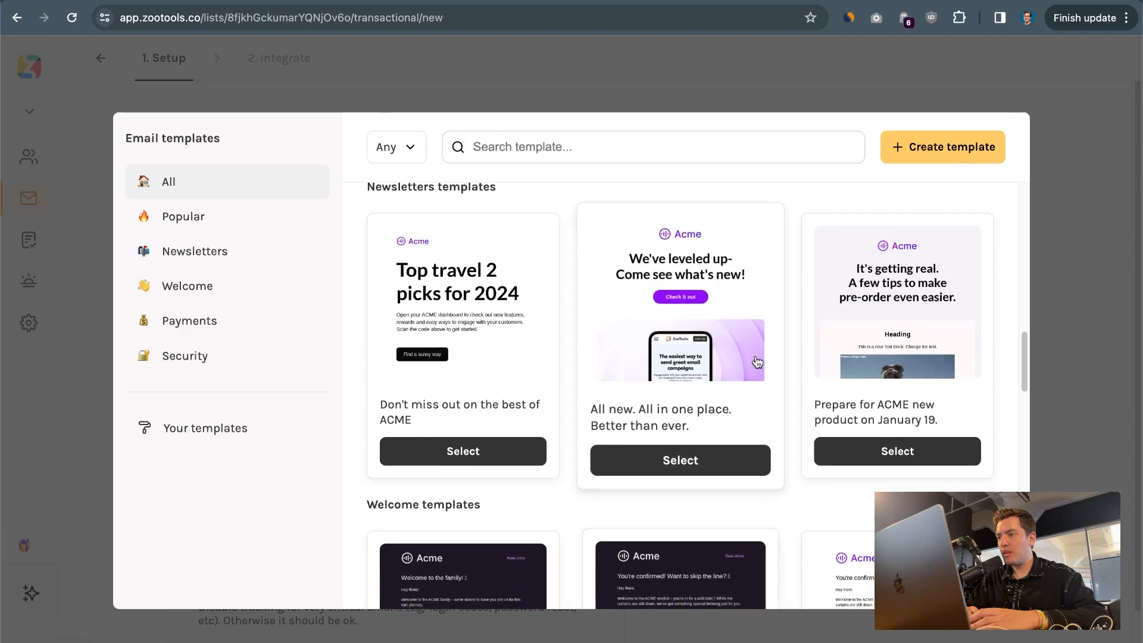
left_click(866, 275)
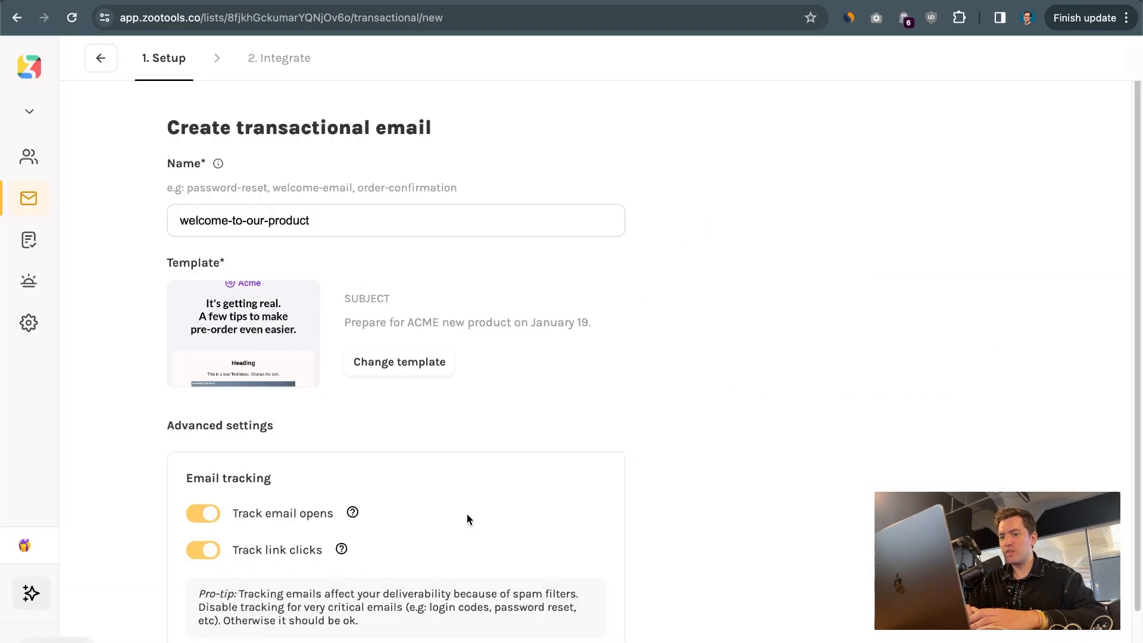
scroll(212, 374, "down", 2)
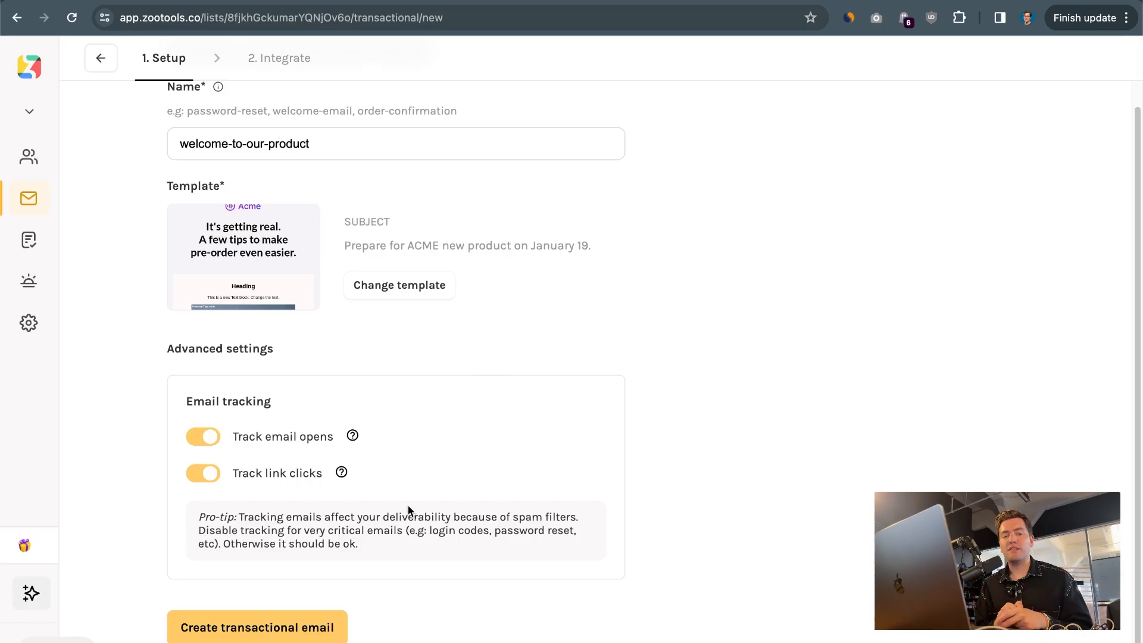
left_click(292, 627)
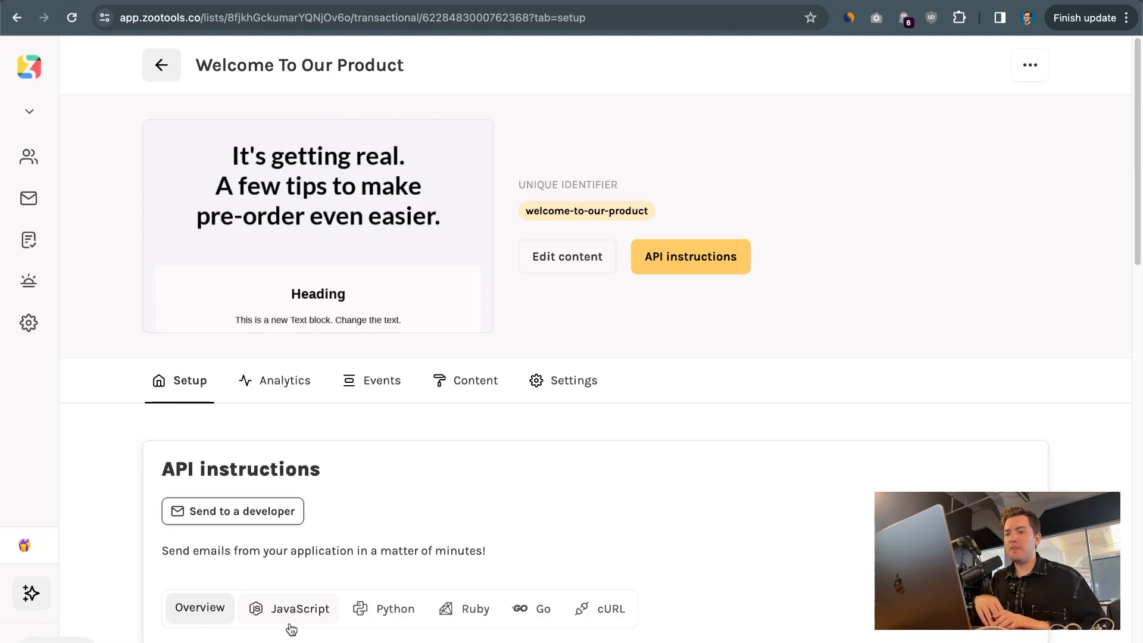
Open the email's template for editing and set its subject to "Welcome to ZooTools"
mouse_move(349, 226)
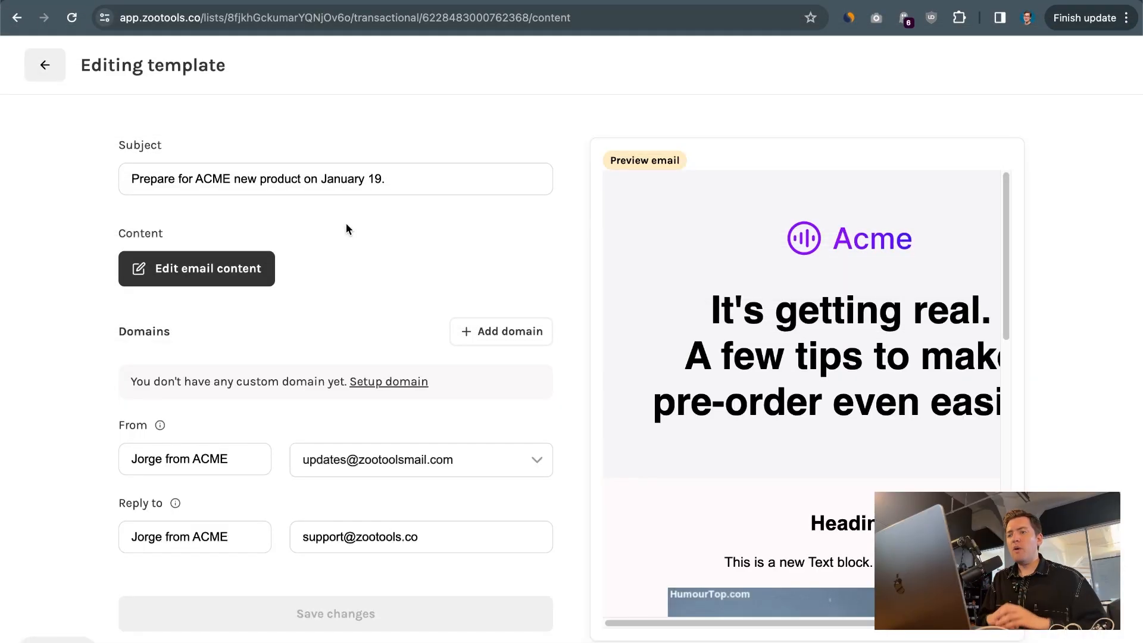
left_click(411, 182)
triple_click(410, 182)
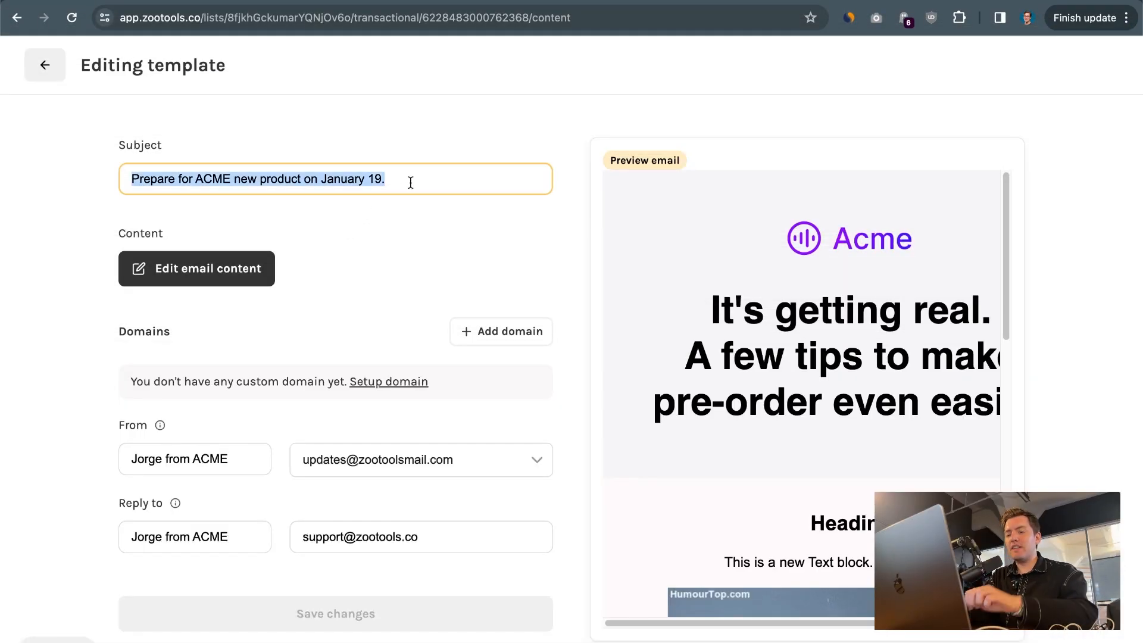
type("Welcome to ")
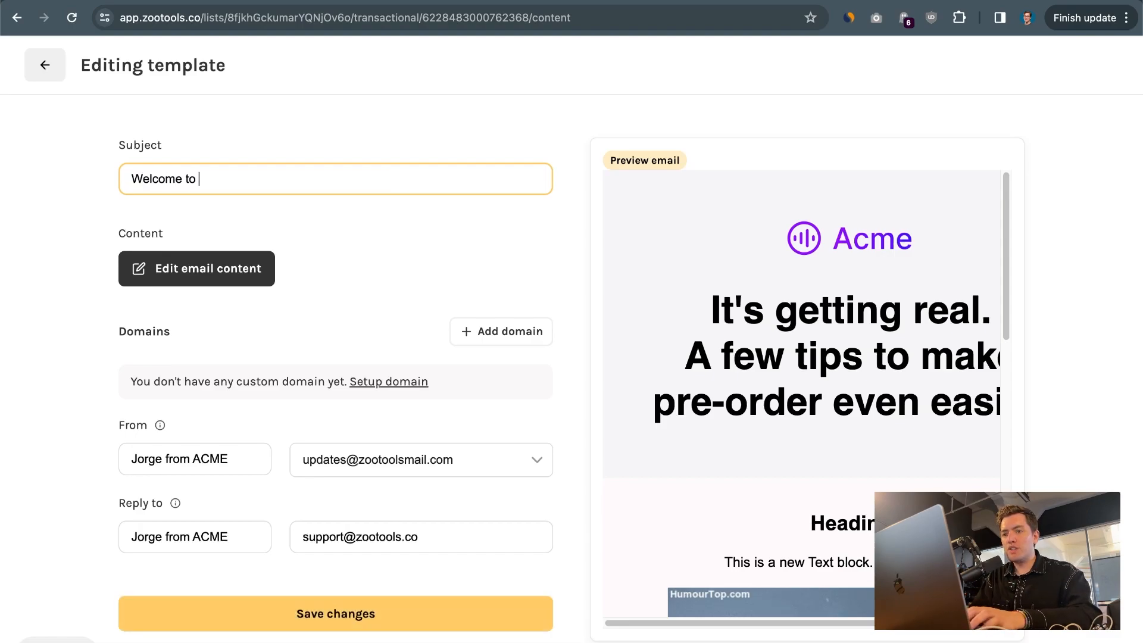
type("ZooTools")
Replace ACME with ZooTools in the From and Reply to names, and save the template changes
left_click(218, 461)
left_click_drag(125, 459, 272, 459)
left_click(126, 543)
left_click(257, 463)
double_click(257, 463)
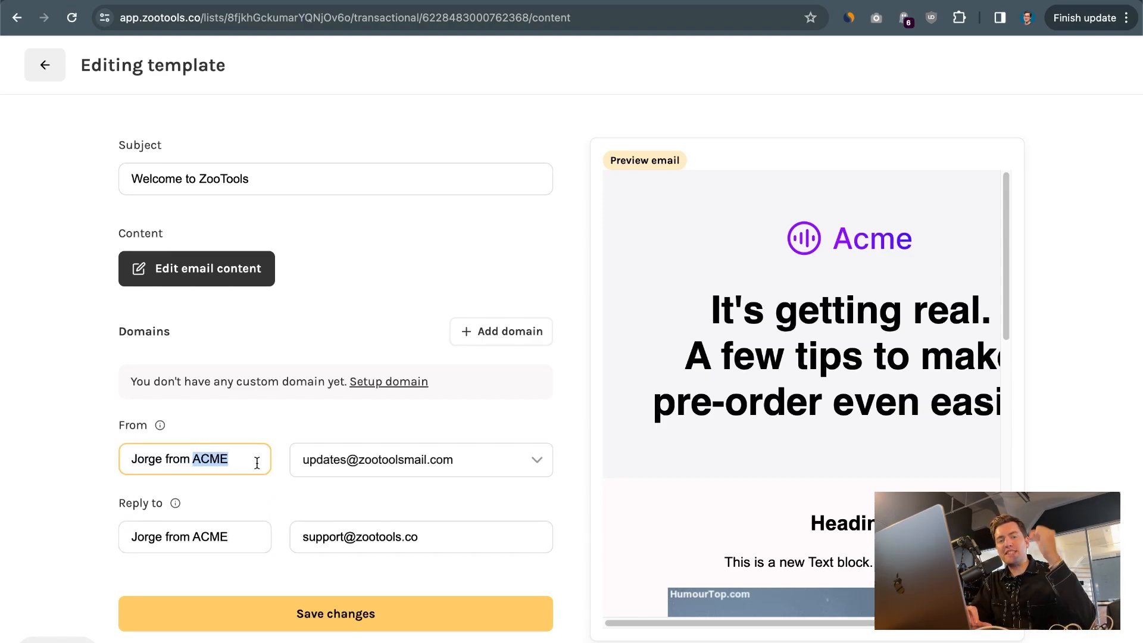
left_click(470, 1)
scroll(312, 158, "up", 2)
scroll(335, 166, "up", 3)
scroll(335, 168, "up", 3)
left_click_drag(264, 241, 518, 241)
left_click(375, 2)
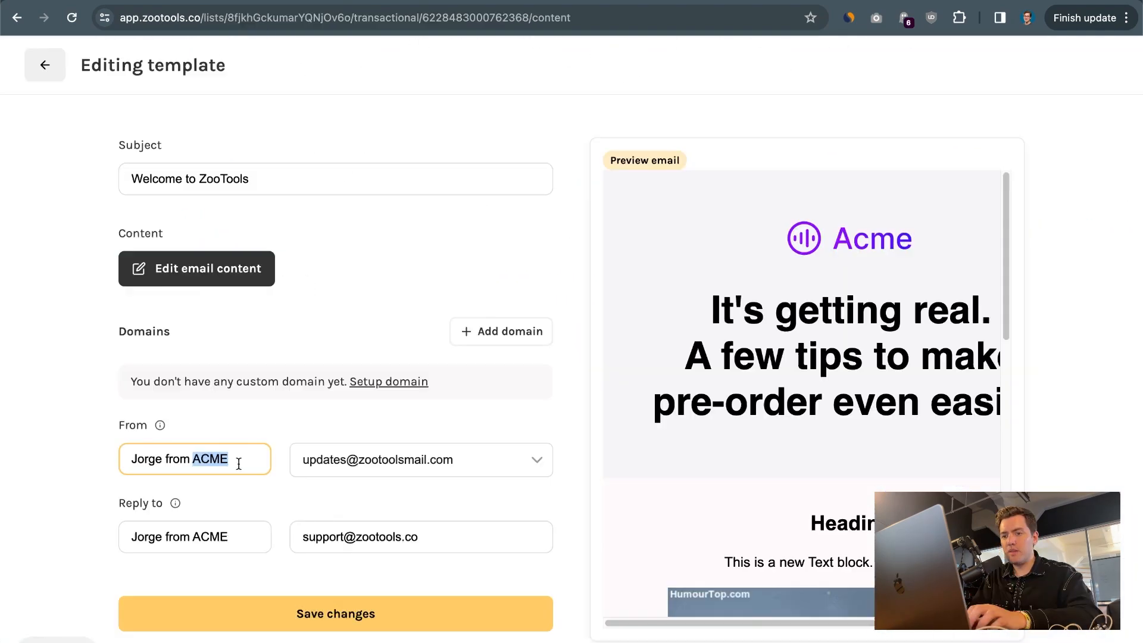
type("Jo")
type("ooTools")
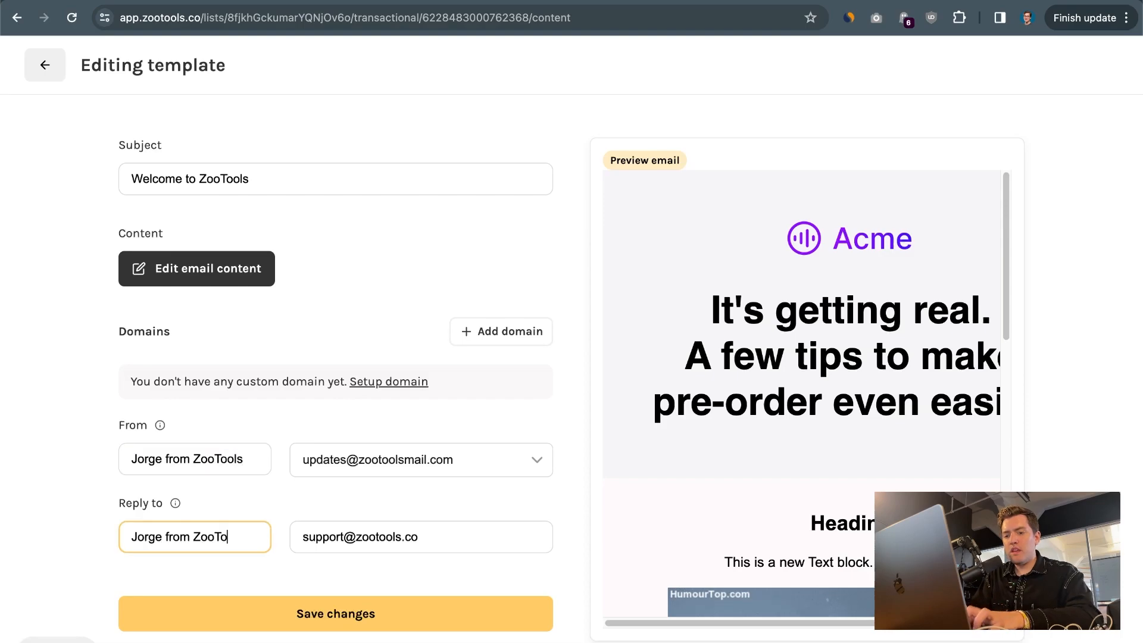
type("ols")
left_click(306, 622)
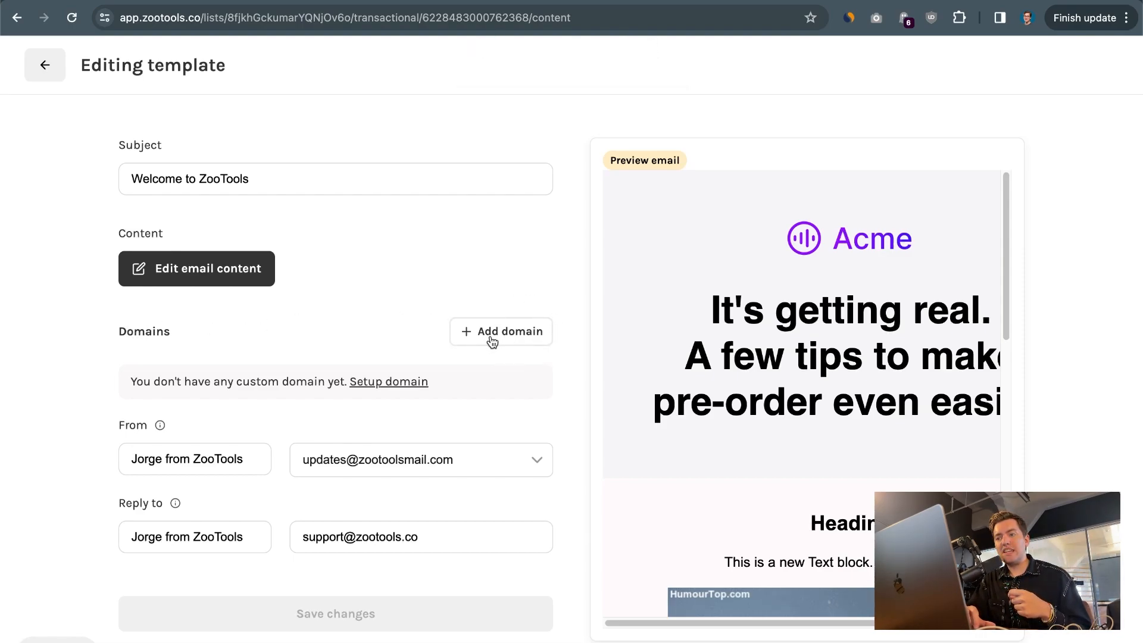
Open the email content and replace the main heading below the logo with "Welcome to ZooTools!"
left_click(196, 279)
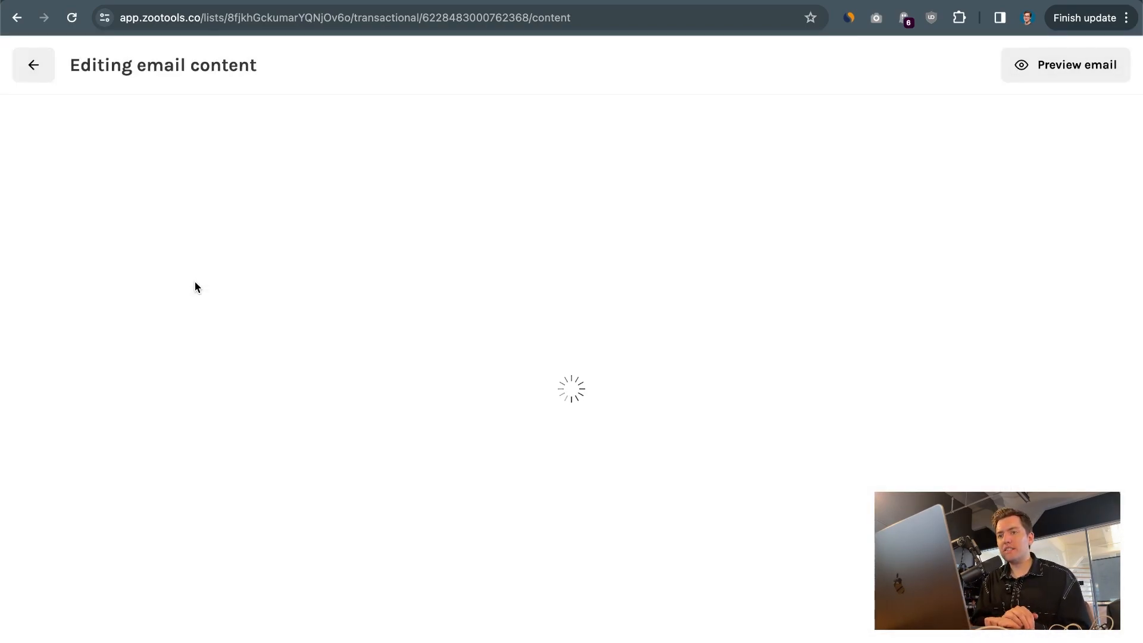
left_click(353, 268)
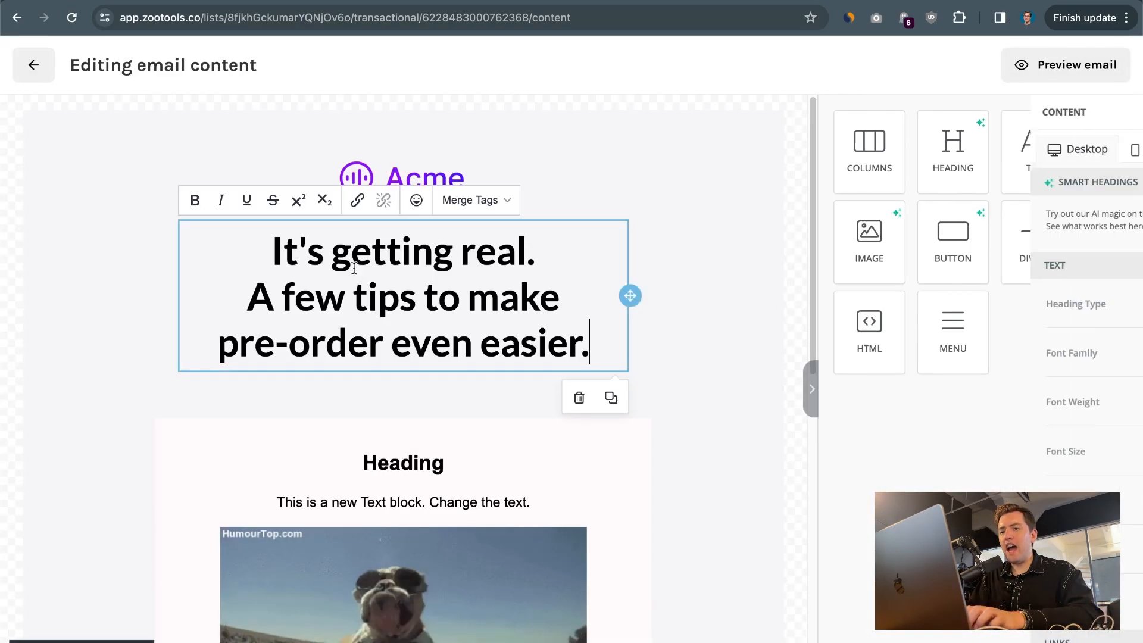
triple_click(354, 268)
key("super+a")
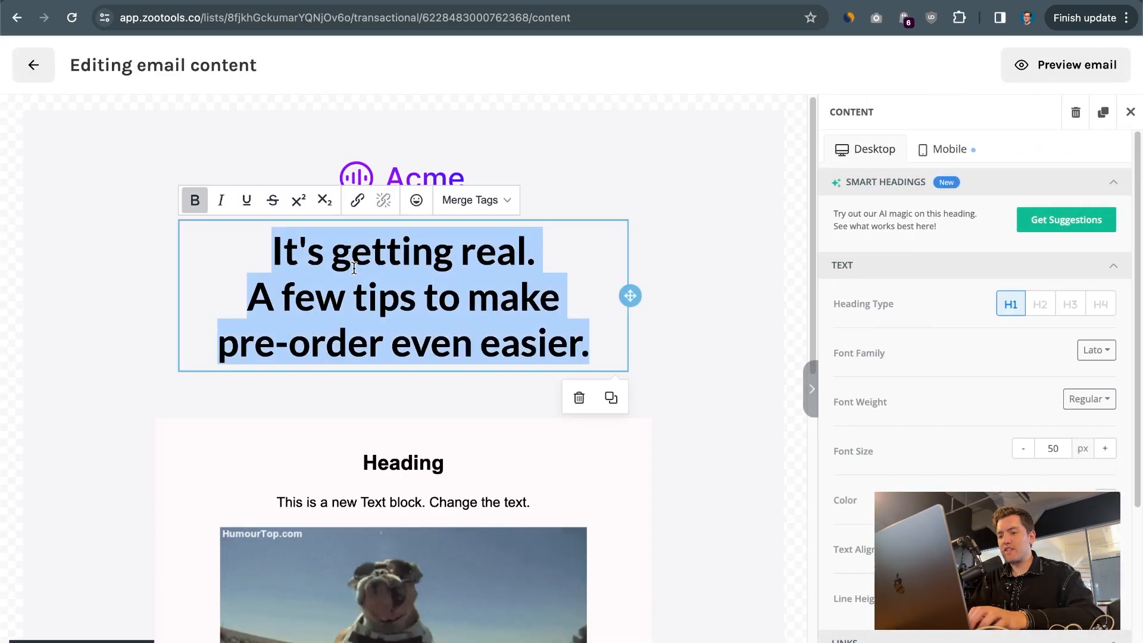
type("Welcome to Z")
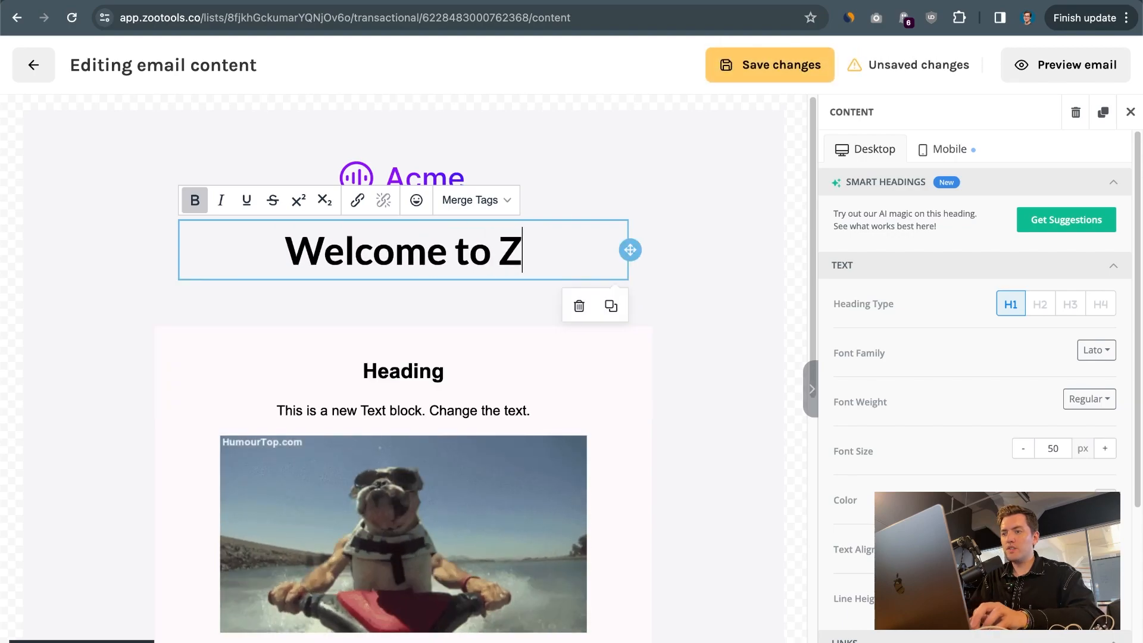
type("ooTools!")
key("Escape")
Add a text block below the main heading reading "You're one of us, a real zookeeper, and you're not alone."
left_click_drag(1035, 168, 500, 274)
left_click(395, 297)
key("ctrl+a")
type("You're")
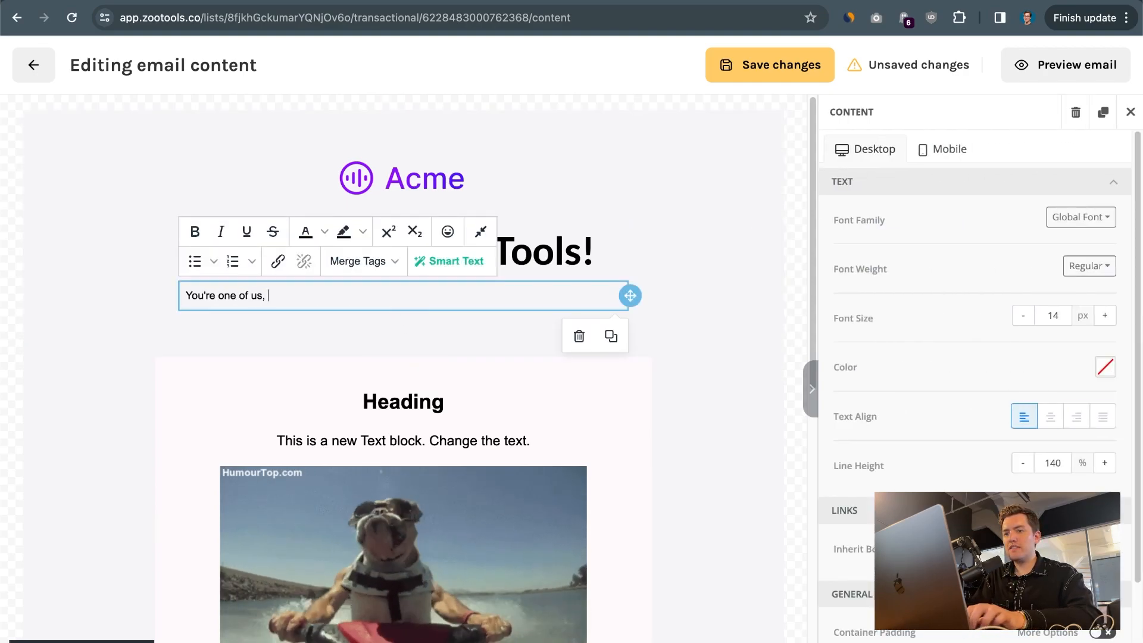
type(" one of us, a real zoo")
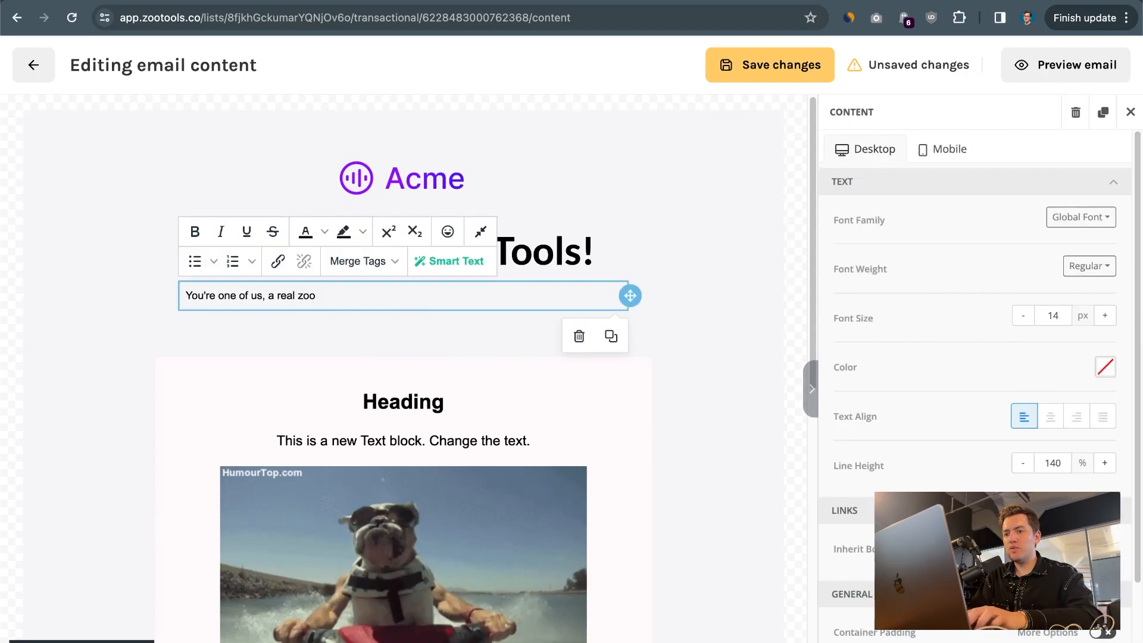
type("tokeeper, and you're ")
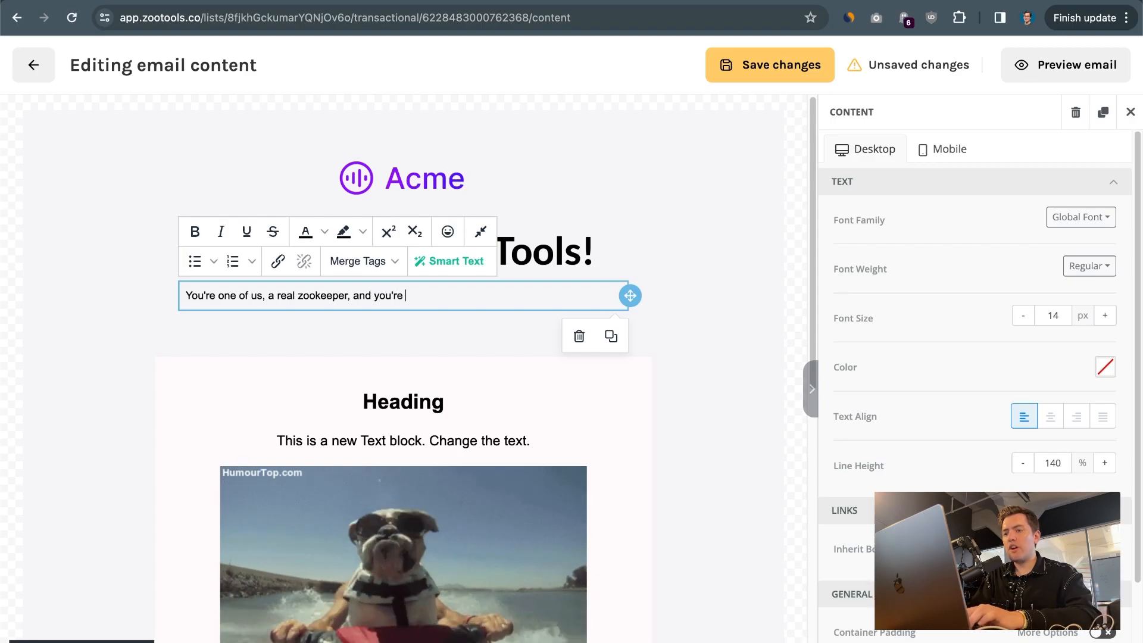
type("not alone. You just joined a cim")
Continue the paragraph with "You just joined a community of 30K marketers and business owners."
key("BackSpace")
key("BackSpace")
type("ommunity of 30K marketers and business owners")
key("BackSpace")
key("BackSpace")
key("BackSpace")
key("BackSpace")
key("BackSpace")
type("wner")
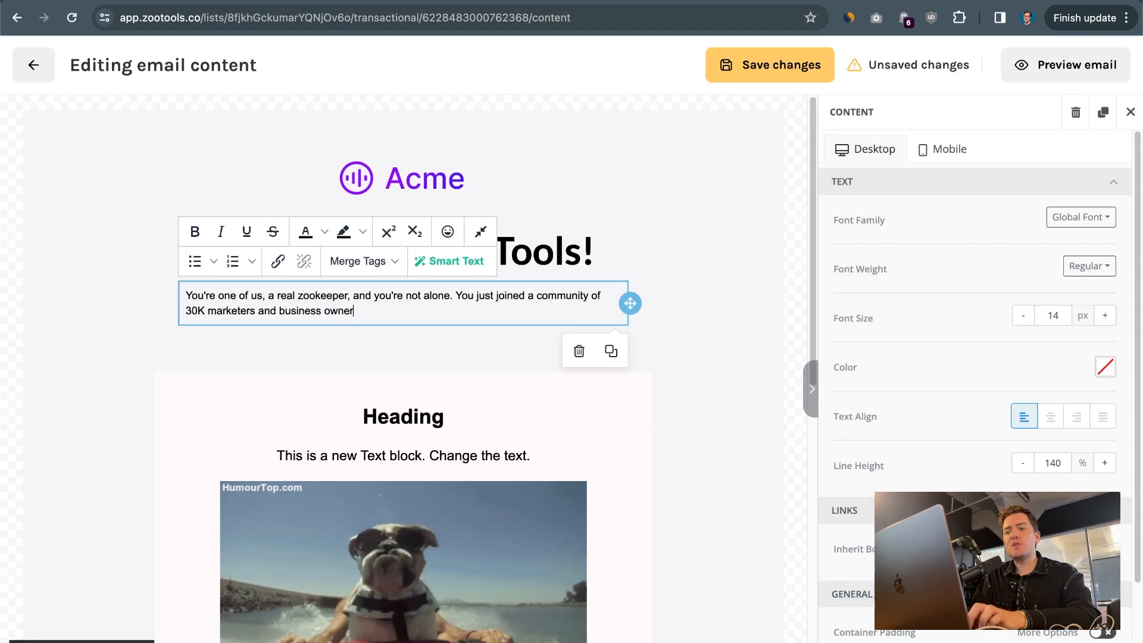
Center the whole new paragraph and set its font size to 19 px
key("ctrl+a")
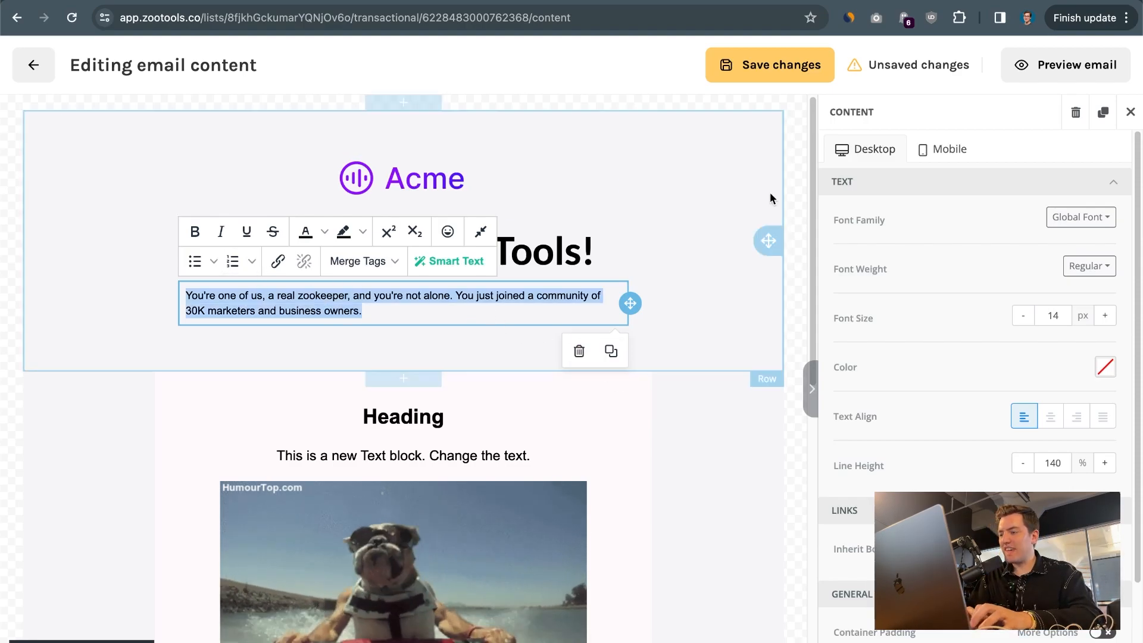
left_click(1050, 416)
left_click(1105, 316)
left_click(1105, 316)
left_click(1104, 316)
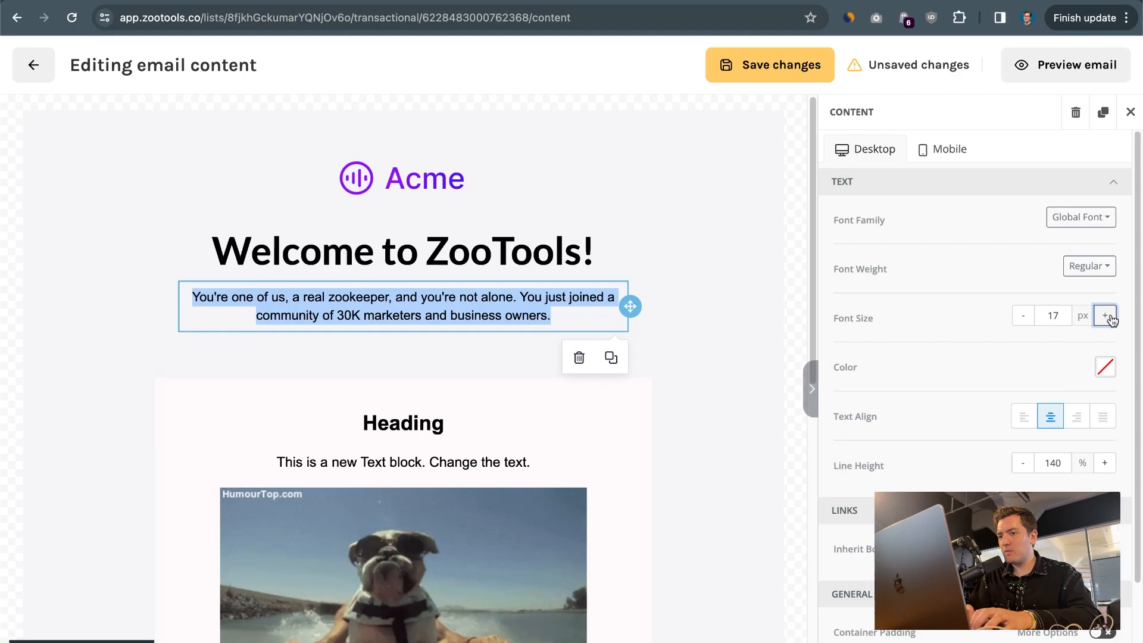
left_click(1105, 315)
left_click(1105, 315)
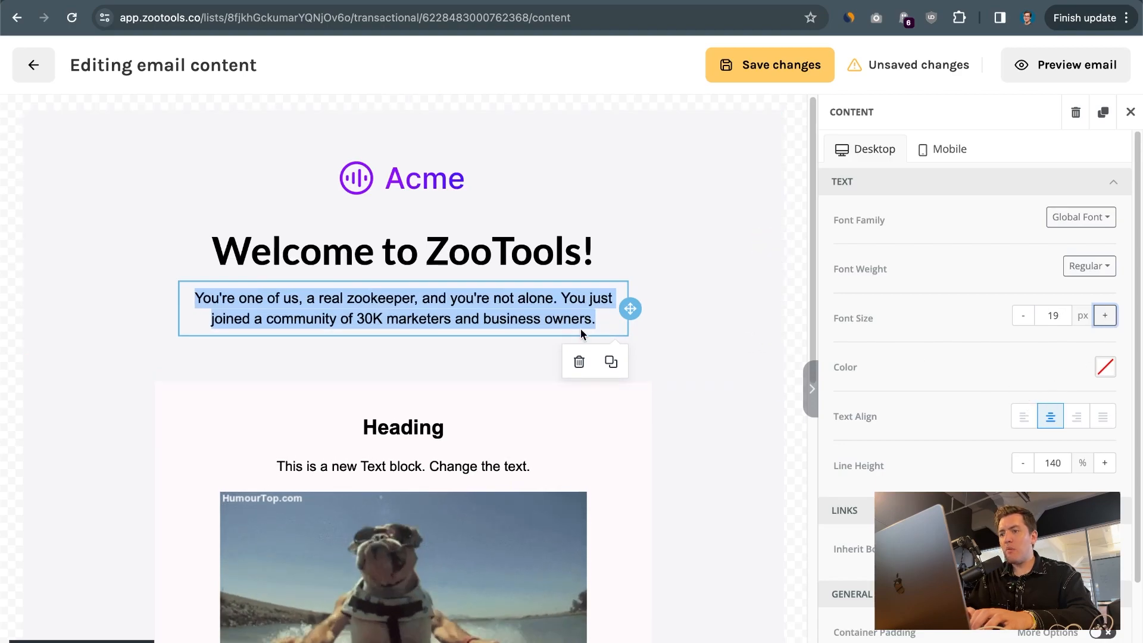
left_click(605, 323)
key("Return")
key("Return")
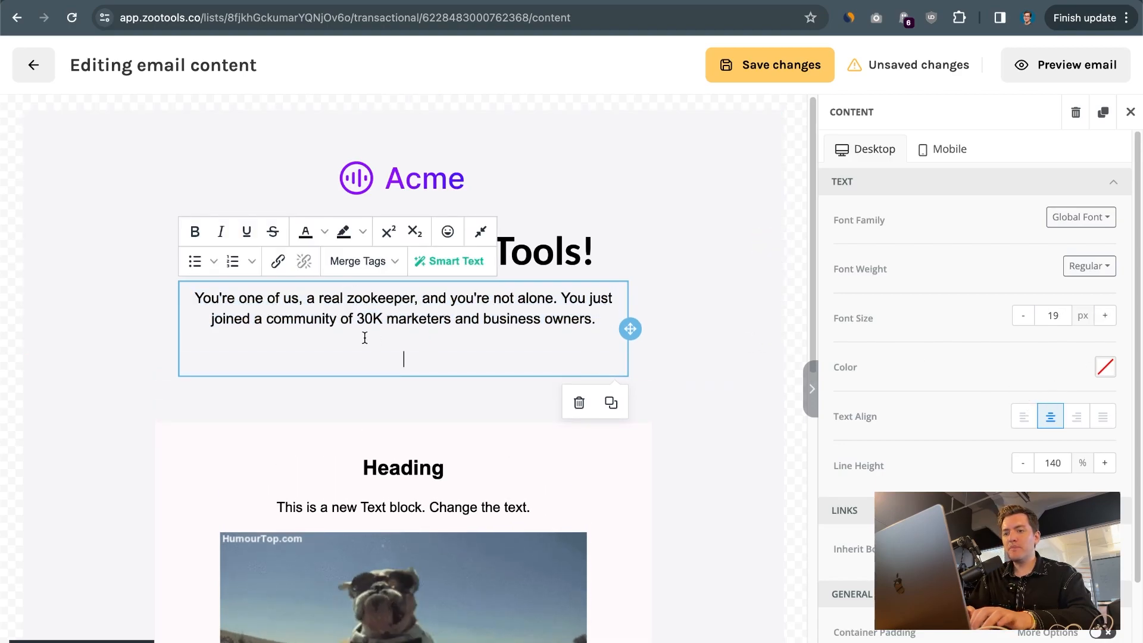
Make the paragraph open with "Hi", the firstName merge tag and ", you're one of us", and remove the blank lines after it
left_click(191, 297)
type("Hi")
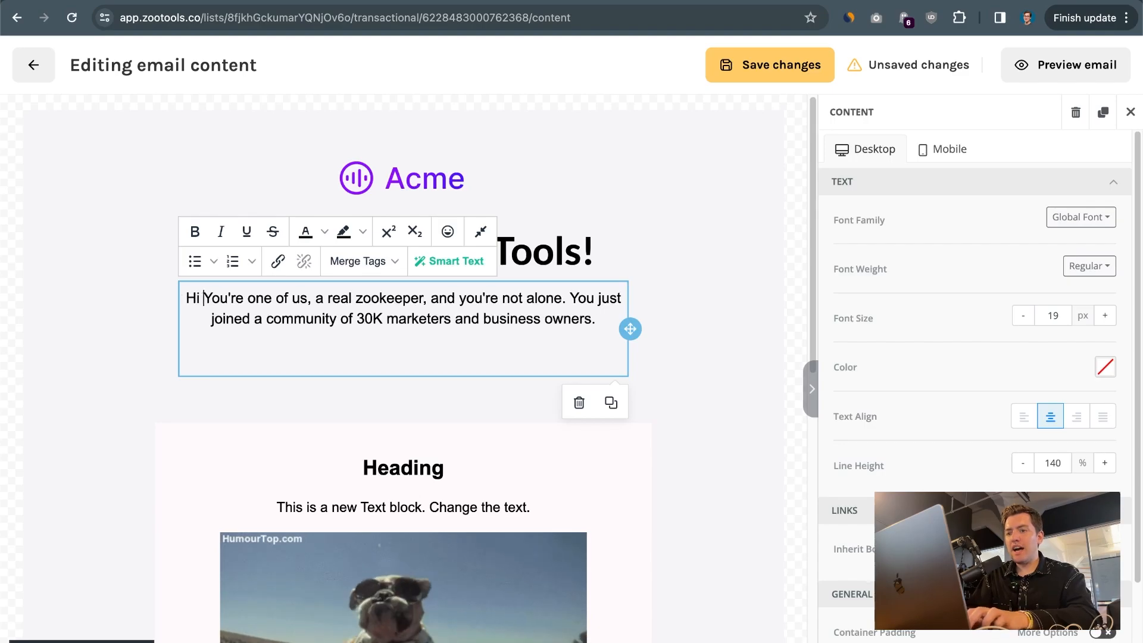
left_click(350, 261)
left_click(368, 362)
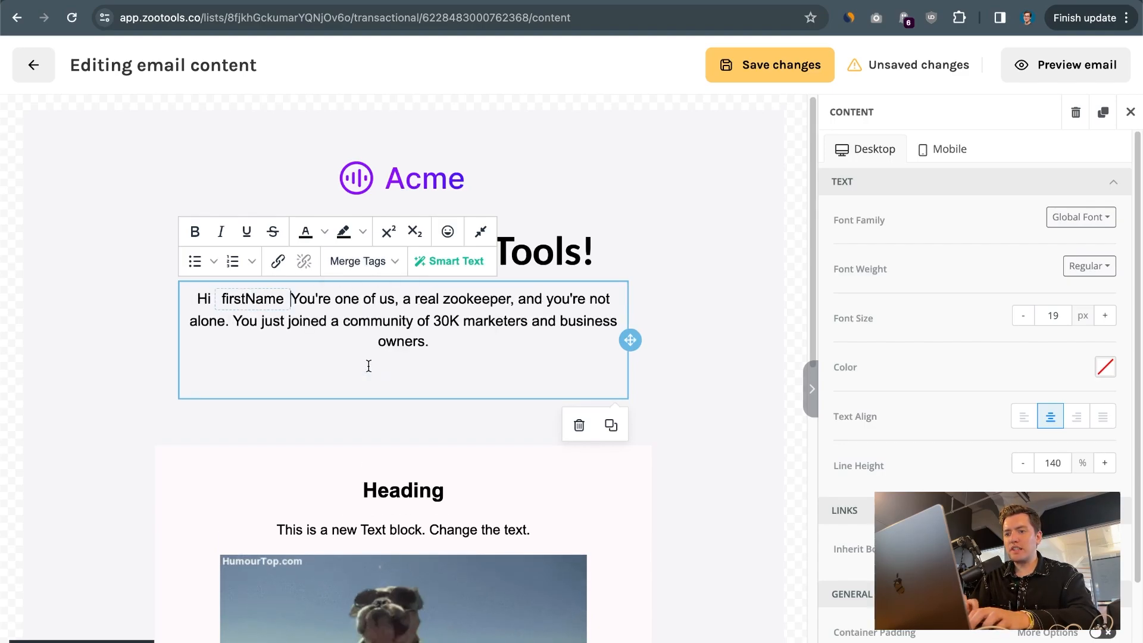
type(",")
key("Delete")
type("y")
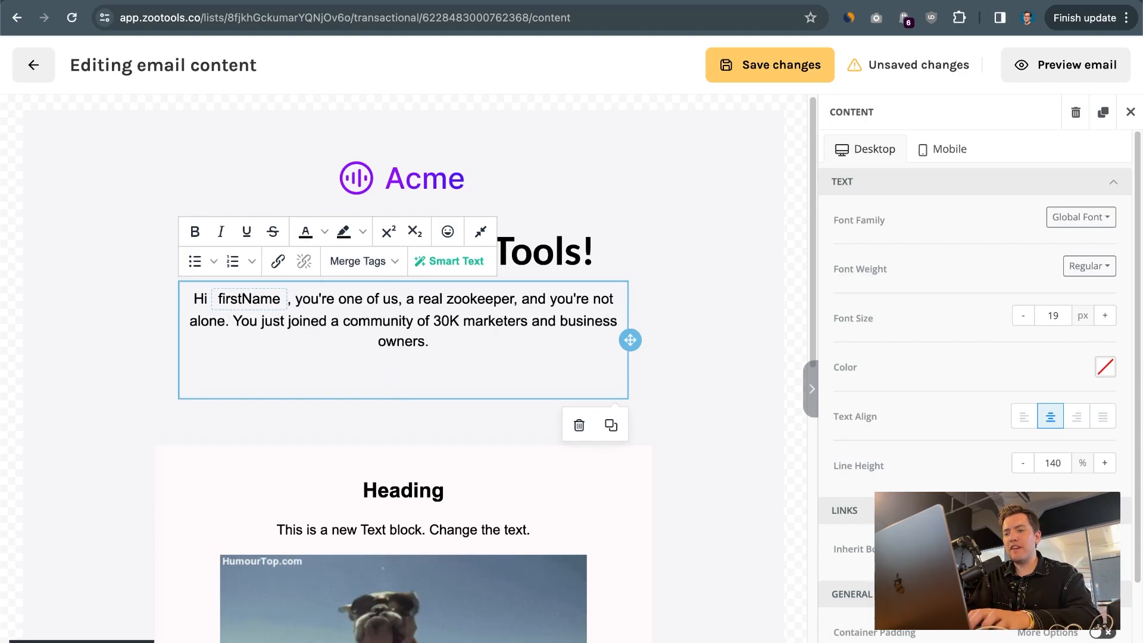
key("BackSpace")
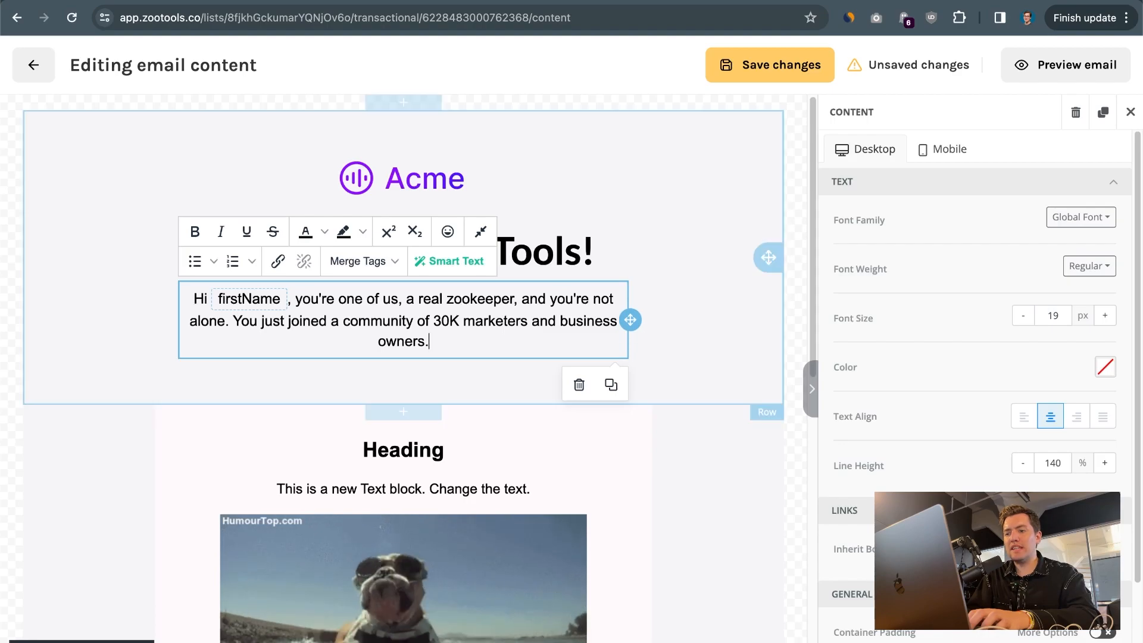
Replace the dog picture with the uploaded image get-o1-visa.png from the YOUTUBE THUMBS folder
left_click(602, 87)
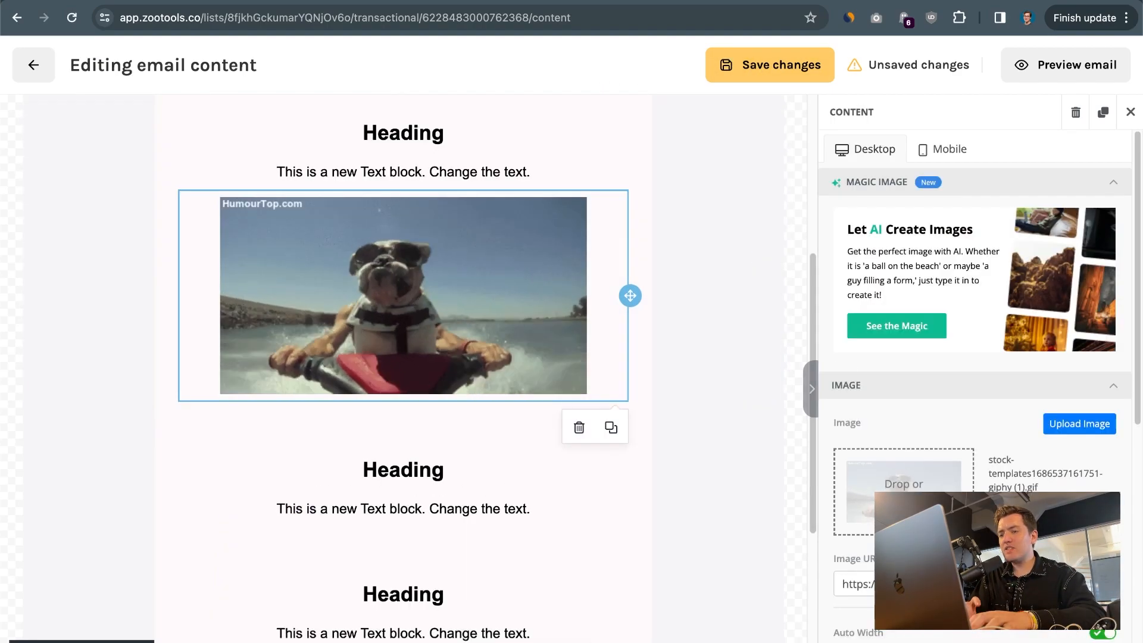
left_click(898, 479)
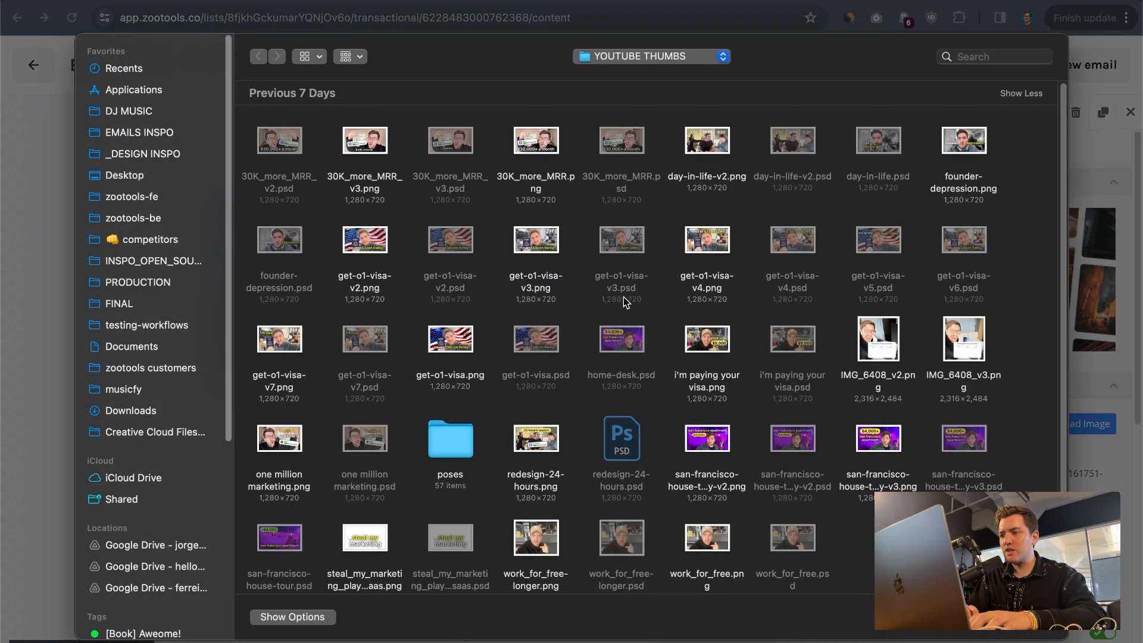
double_click(446, 340)
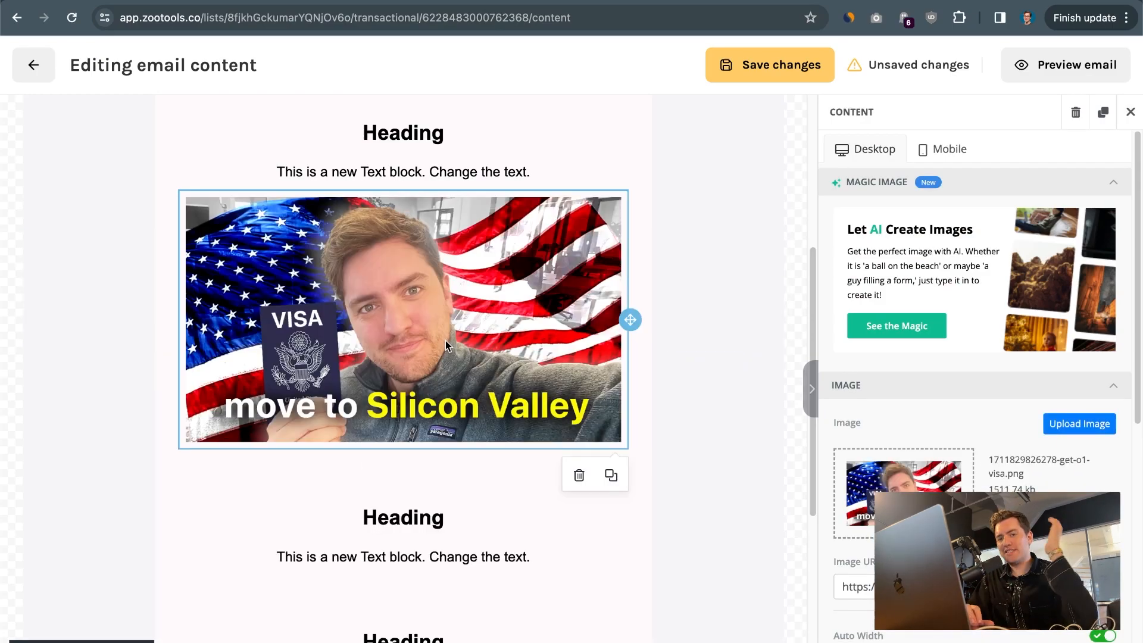
Examine the remaining heading below the image and the Unsubscribe link in the email footer
scroll(439, 545, "down", 2)
double_click(442, 428)
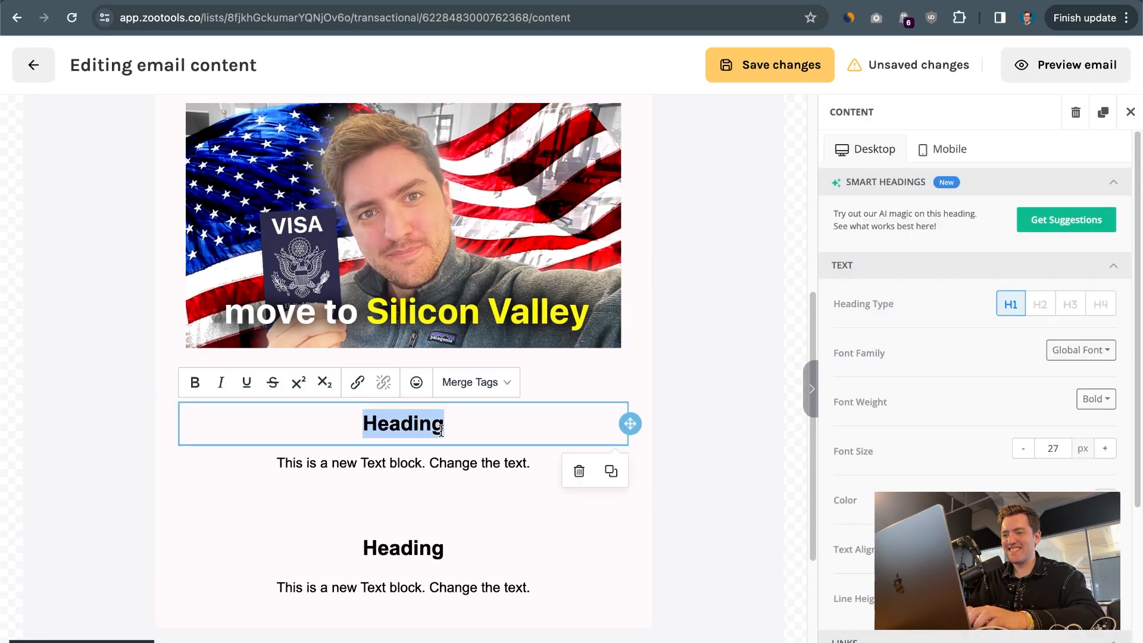
scroll(440, 435, "down", 4)
left_click(409, 538)
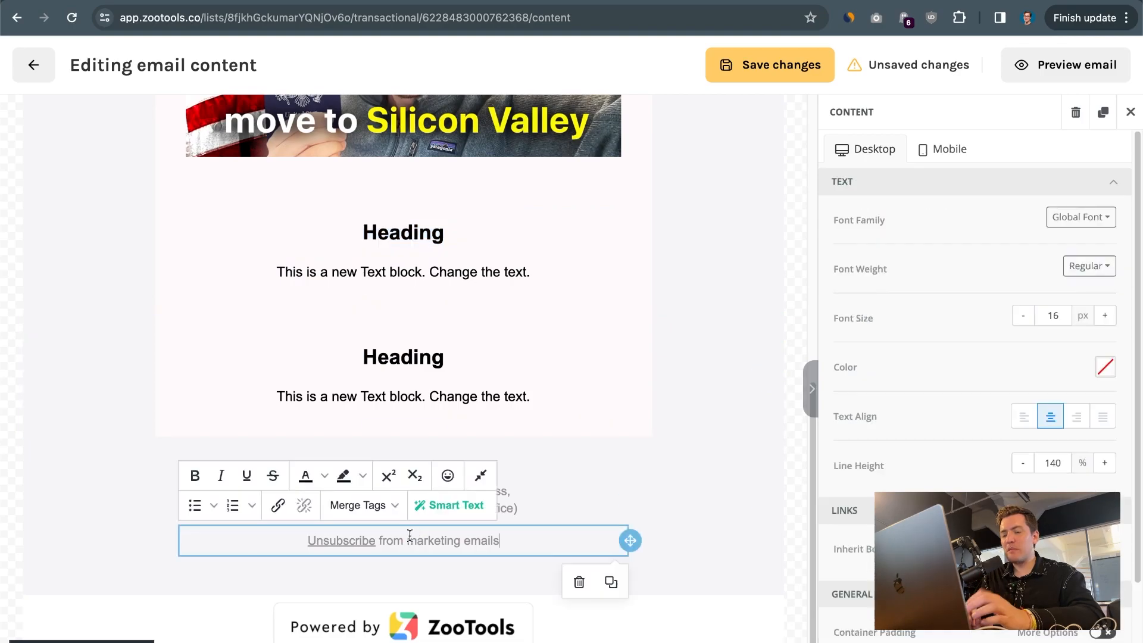
left_click_drag(274, 540, 508, 537)
left_click(327, 547)
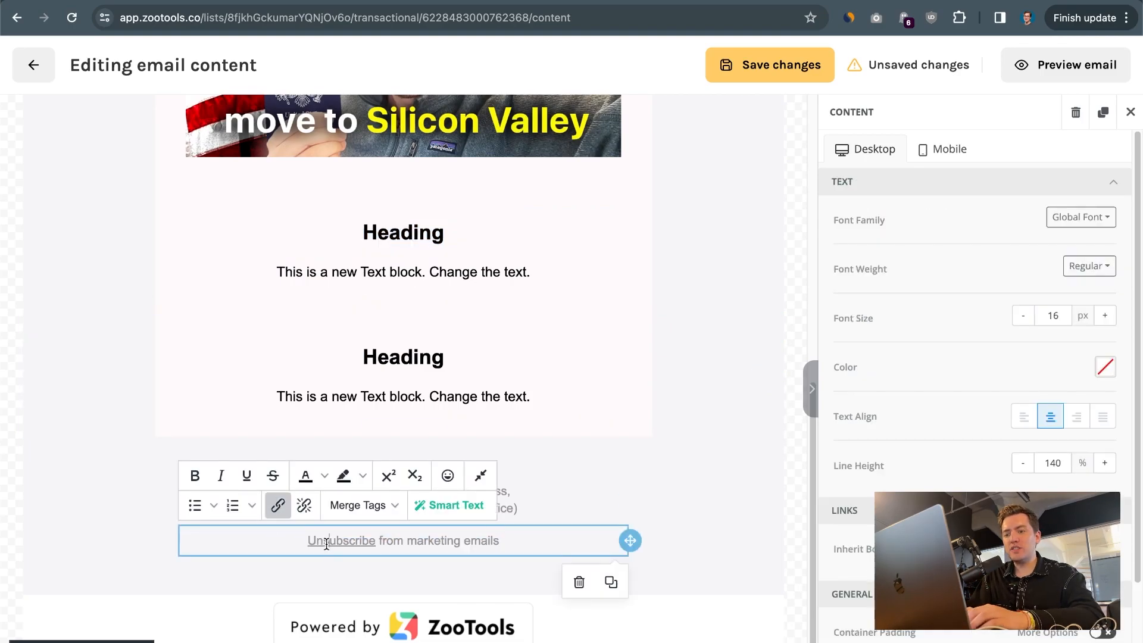
left_click(277, 506)
key("Escape")
left_click(87, 473)
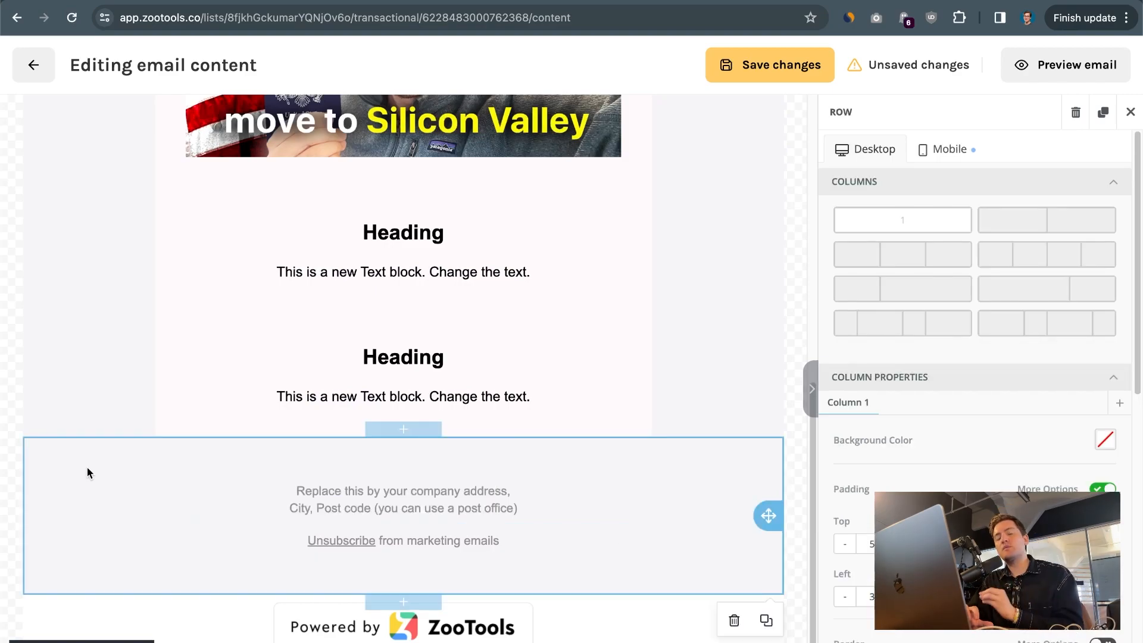
Replace the footer's company address placeholder with "Address of my company" and save the email content
left_click(359, 499)
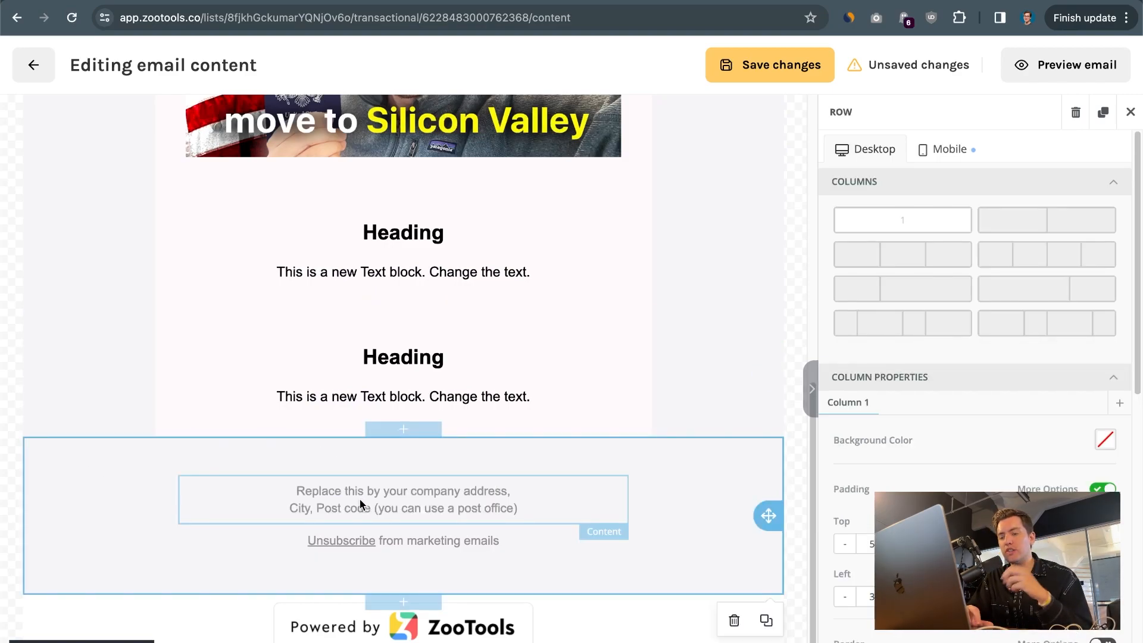
triple_click(360, 499)
key("ctrl+a")
key("BackSpace")
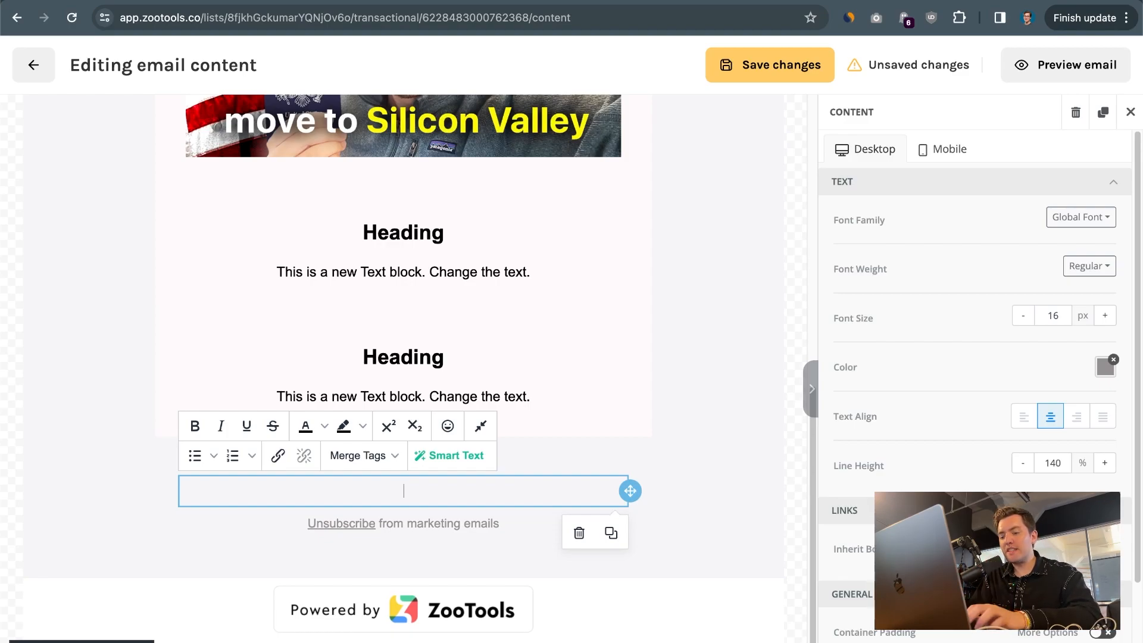
type("Address of my company")
left_click(535, 522)
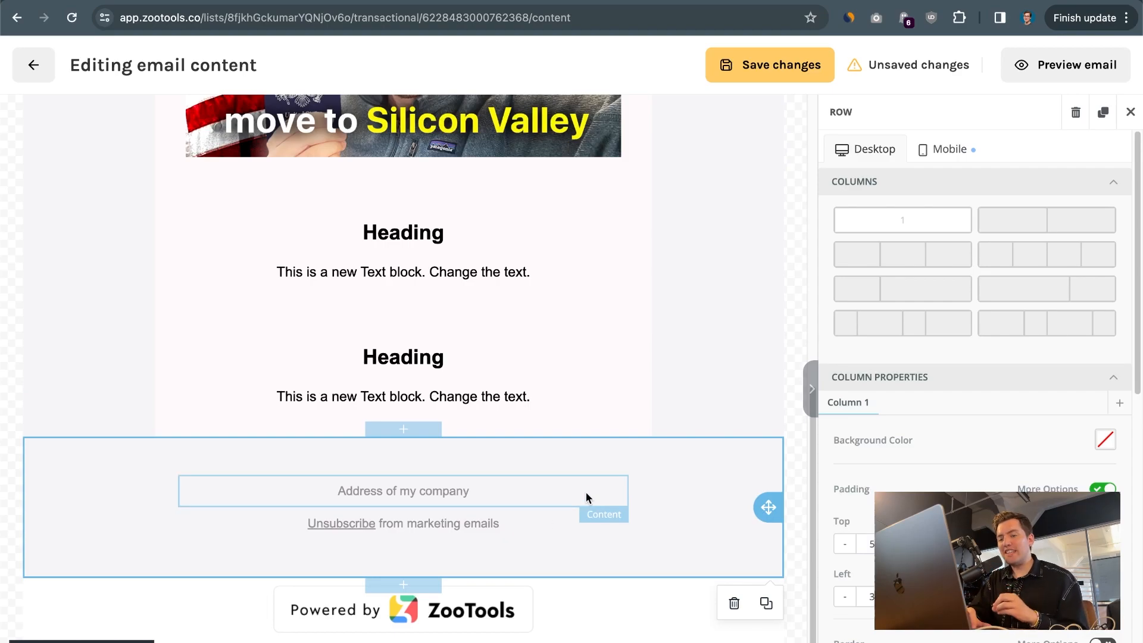
left_click(585, 490)
left_click(710, 507)
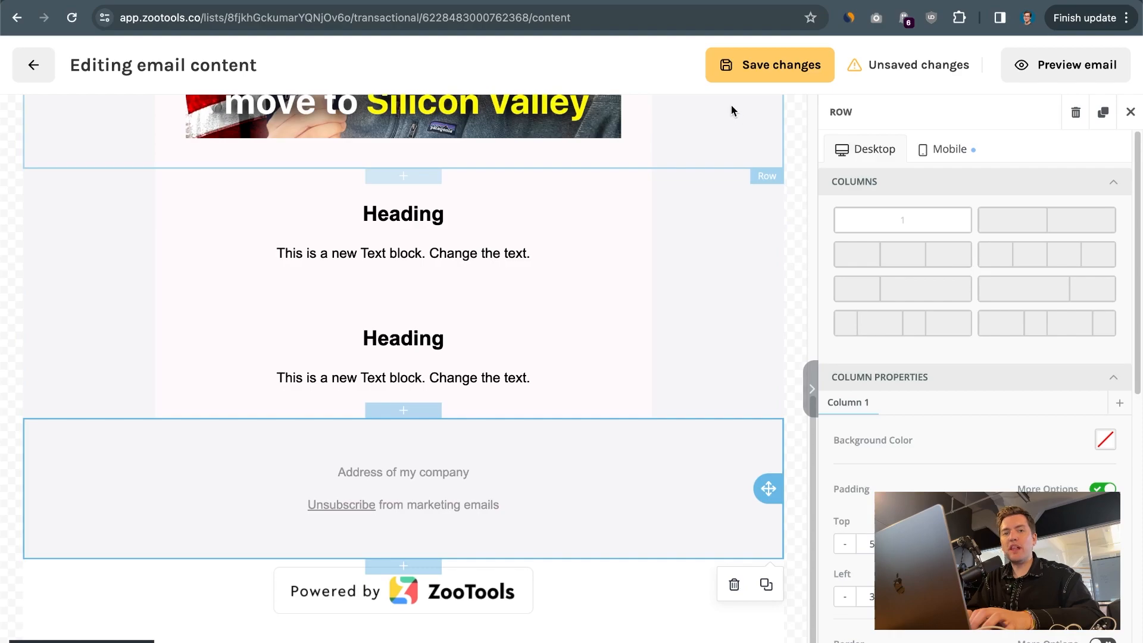
left_click(781, 64)
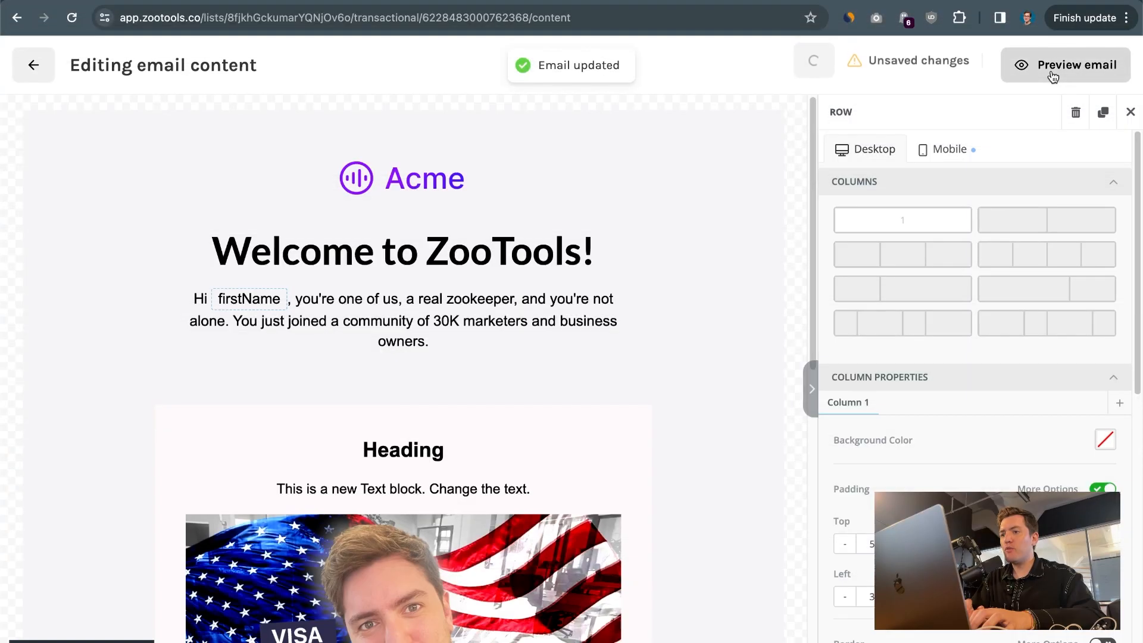
Open the email preview test and add the coworker's email address as a test recipient
left_click(1049, 70)
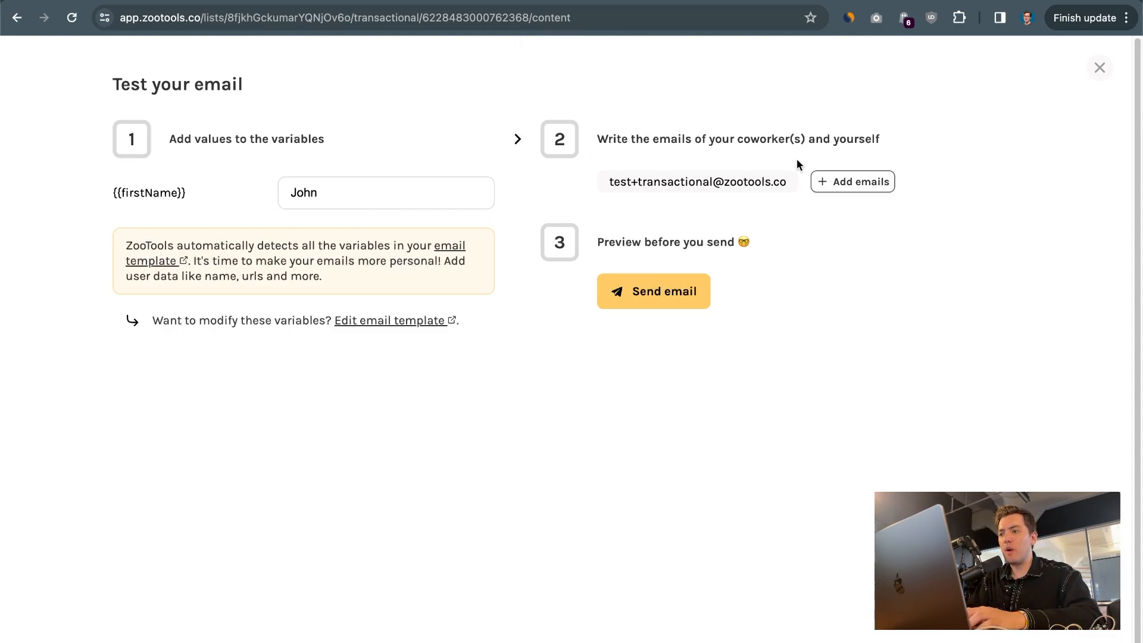
left_click(827, 181)
left_click(504, 248)
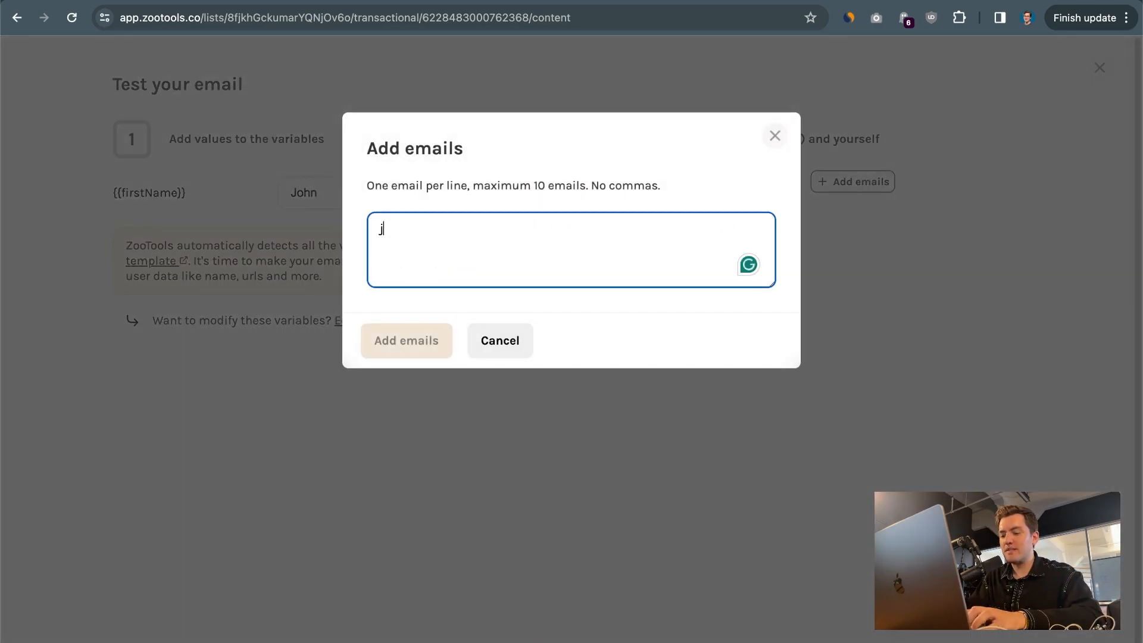
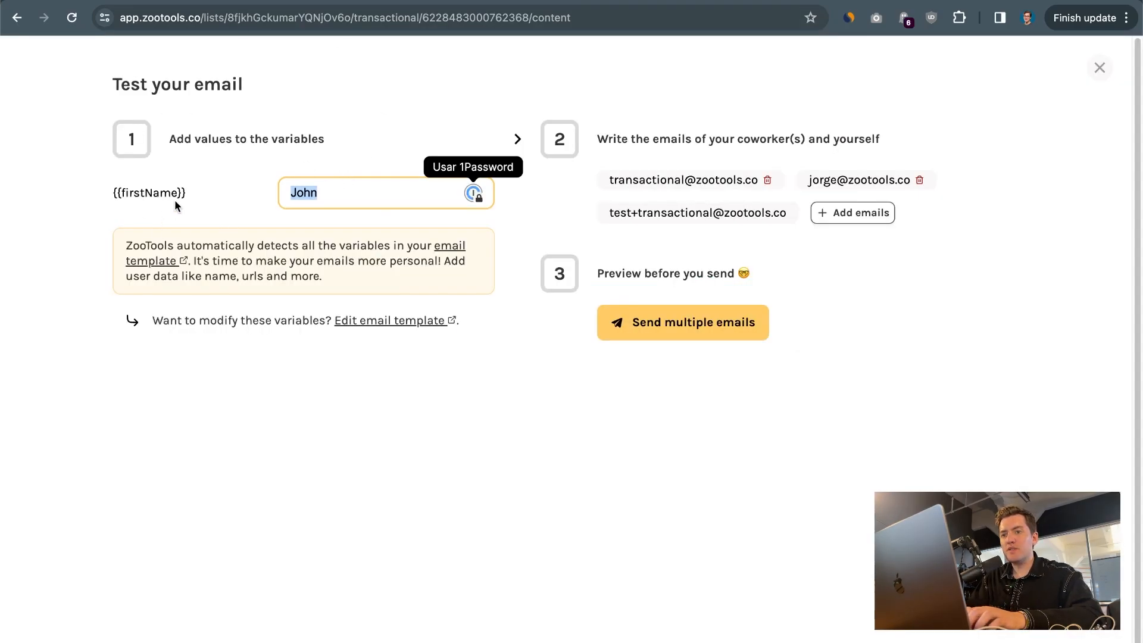
Set the firstName test variable to the recipient's first name and send the test emails
left_click_drag(111, 193, 288, 188)
left_click(361, 198)
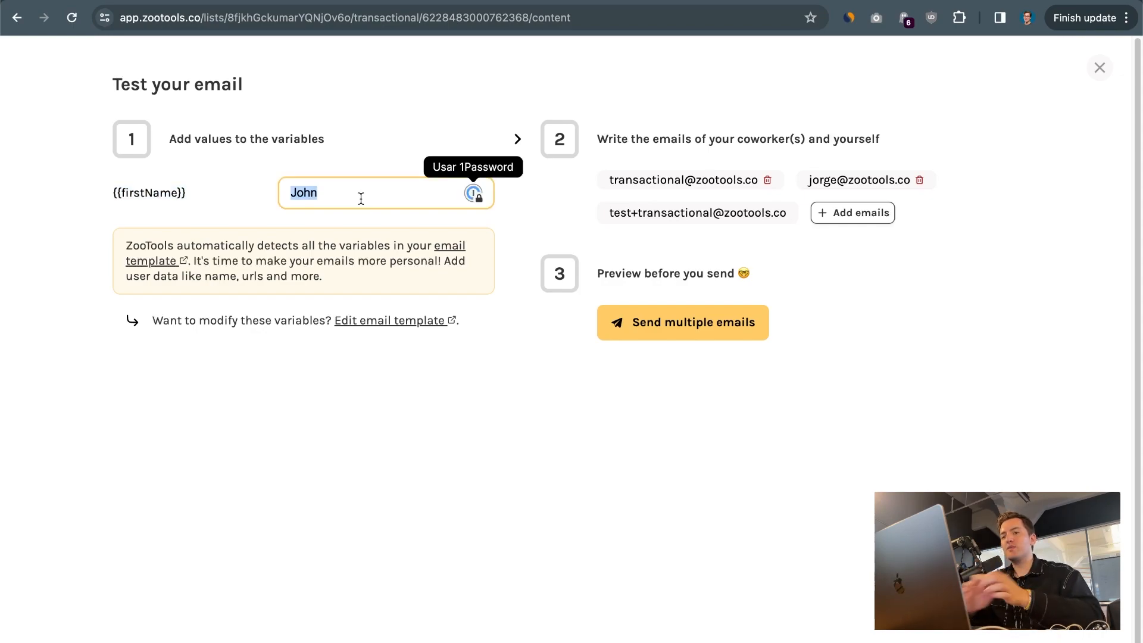
type("Jorge")
left_click(508, 266)
left_click(692, 316)
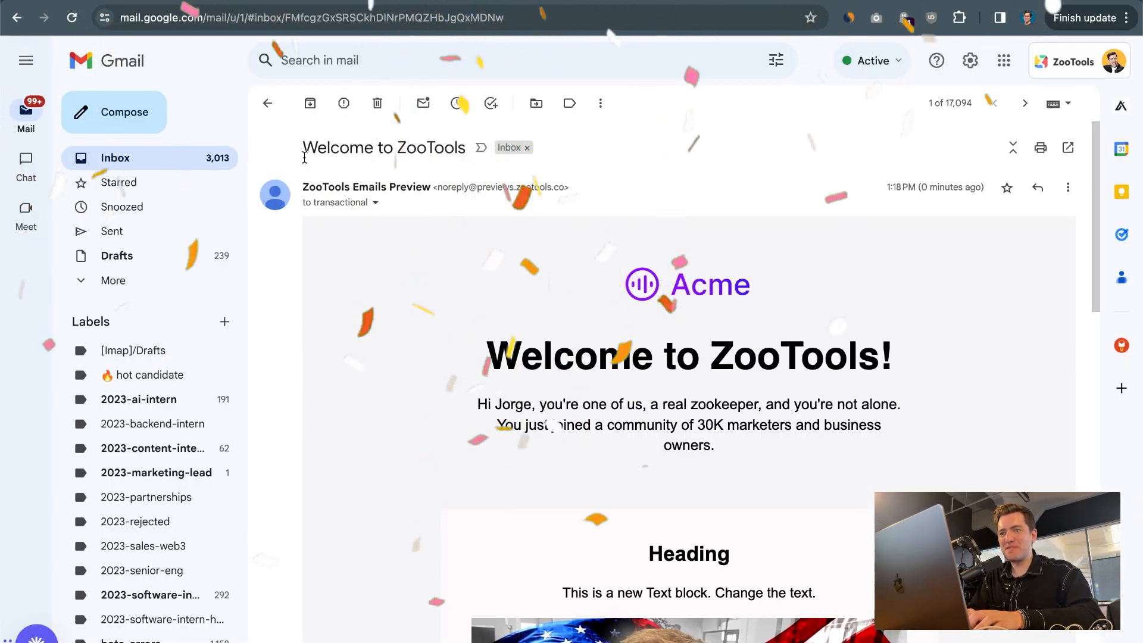
Examine the received test email in Gmail: subject, sender name, personalized greeting, and footer with the Unsubscribe link
left_click_drag(444, 148, 301, 149)
left_click_drag(303, 189, 430, 187)
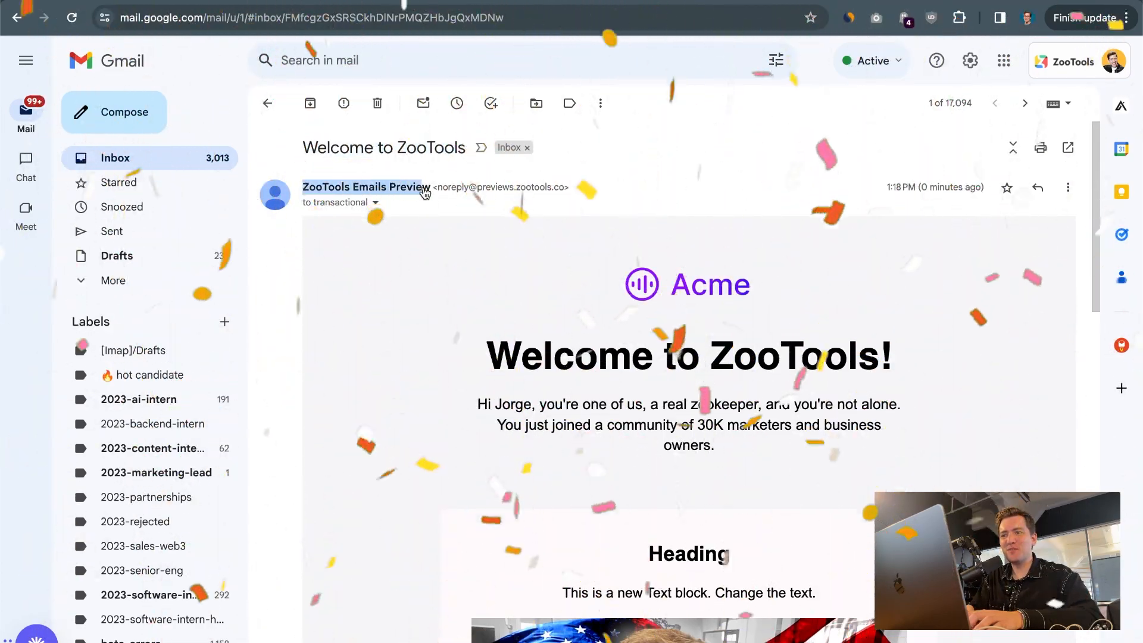
left_click_drag(432, 256, 951, 487)
left_click(951, 486)
scroll(567, 444, "down", 2)
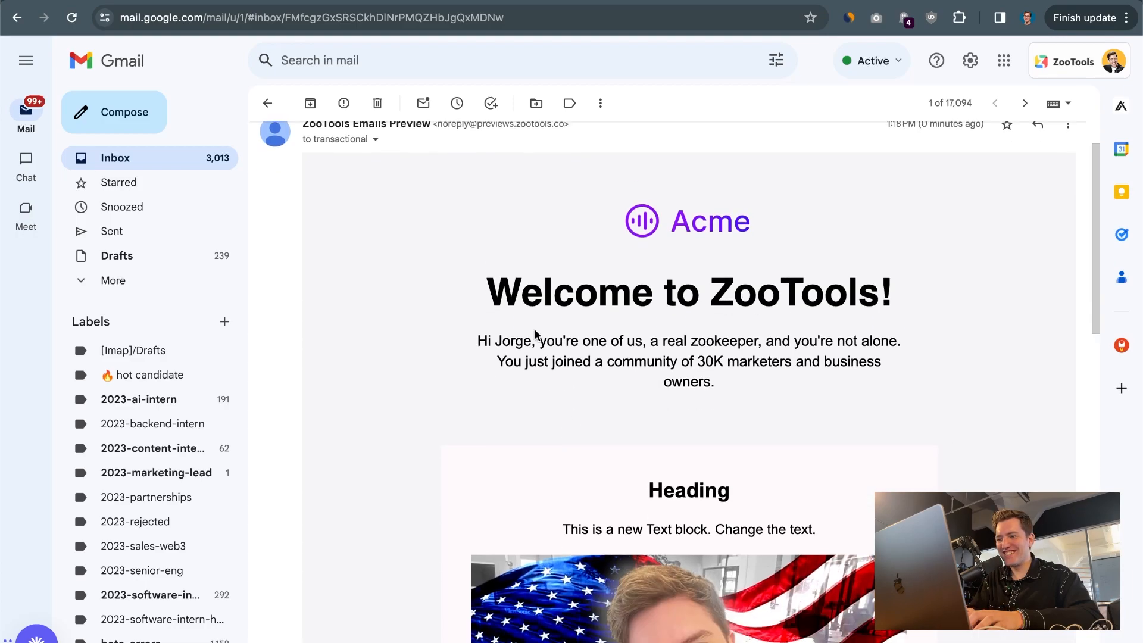
scroll(832, 387, "down", 10)
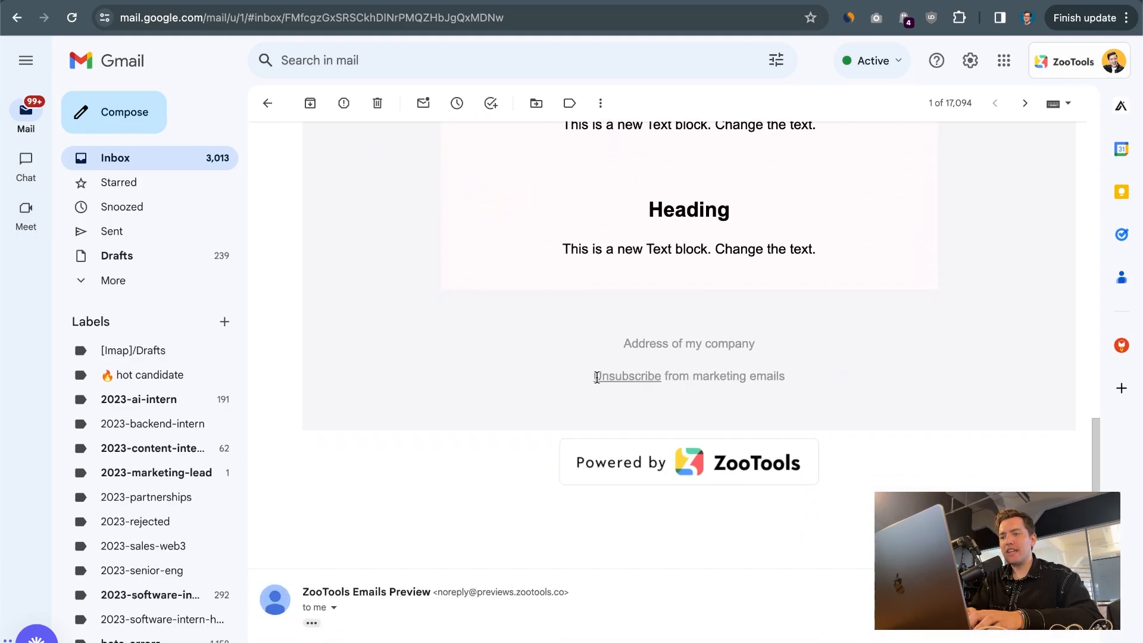
left_click_drag(568, 380, 850, 379)
left_click(848, 380)
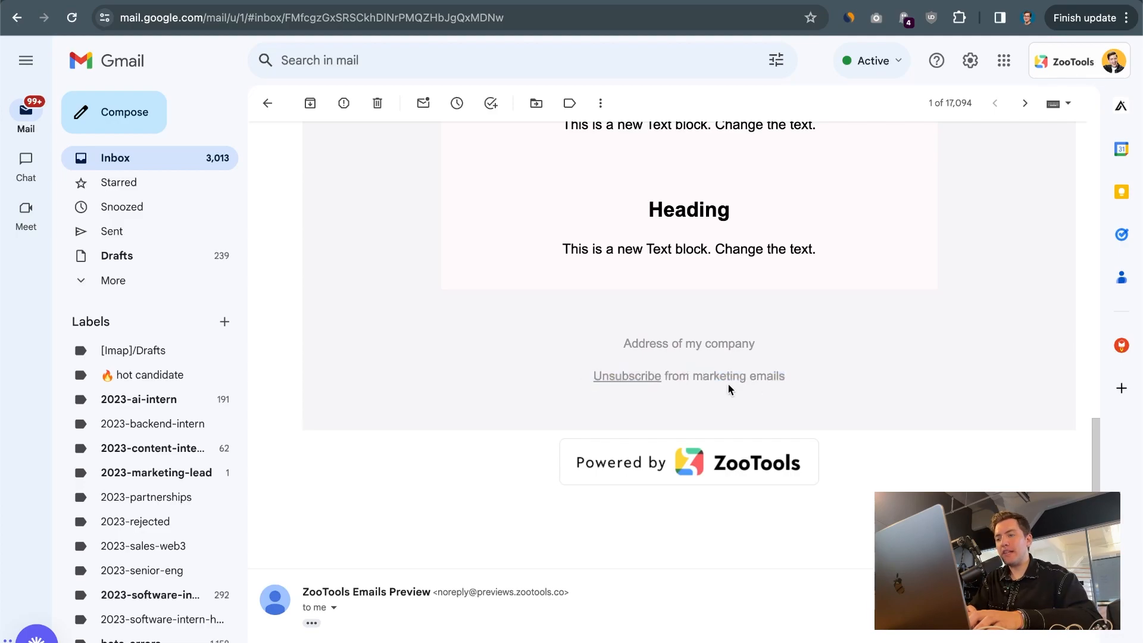
double_click(609, 383)
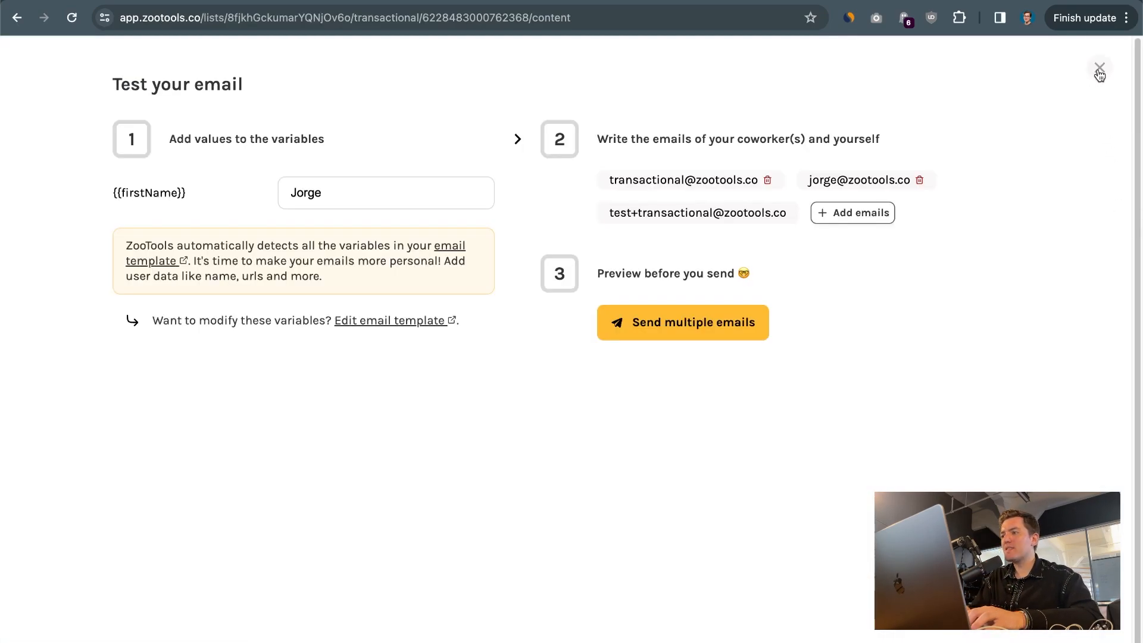
Close the email test, leave the content editor and go to the POST request section of the API instructions
left_click(1099, 67)
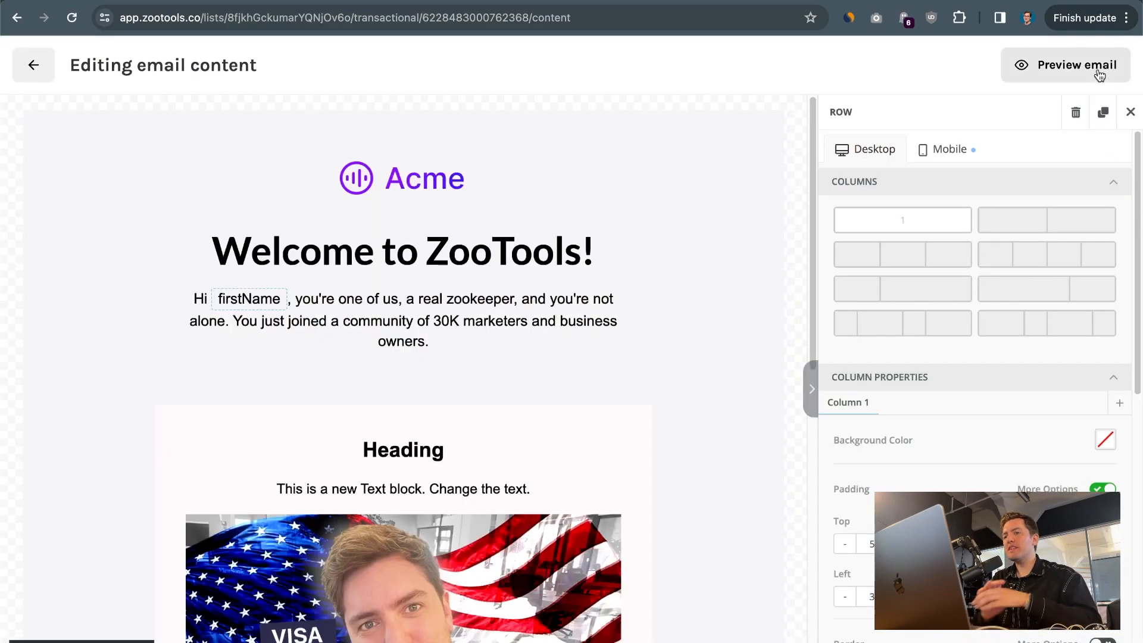
left_click(34, 66)
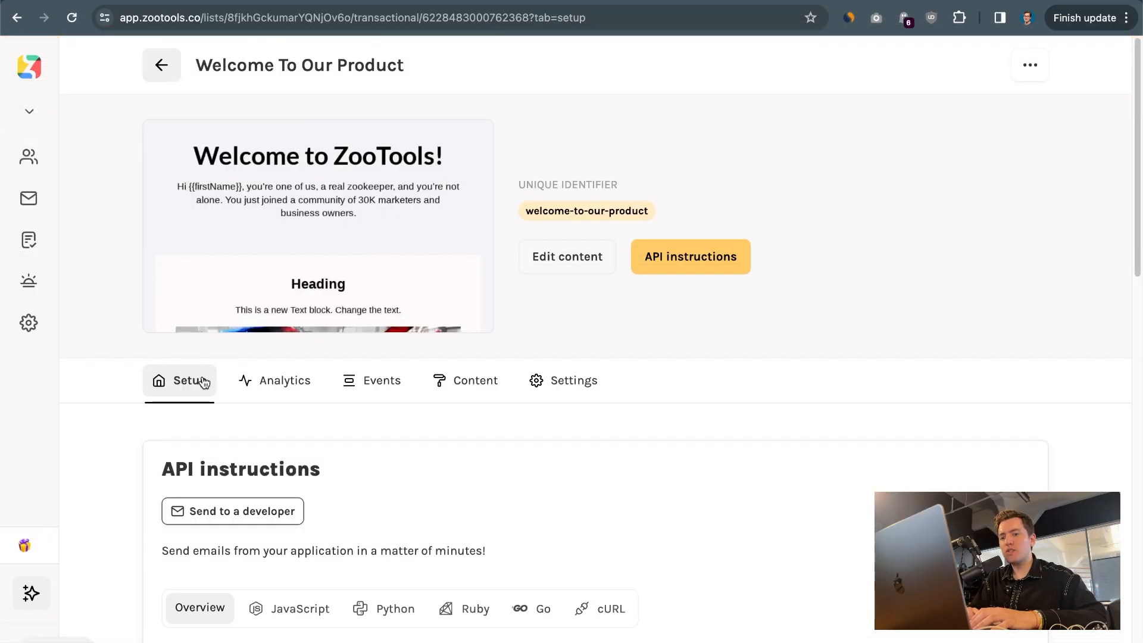
scroll(421, 503, "down", 8)
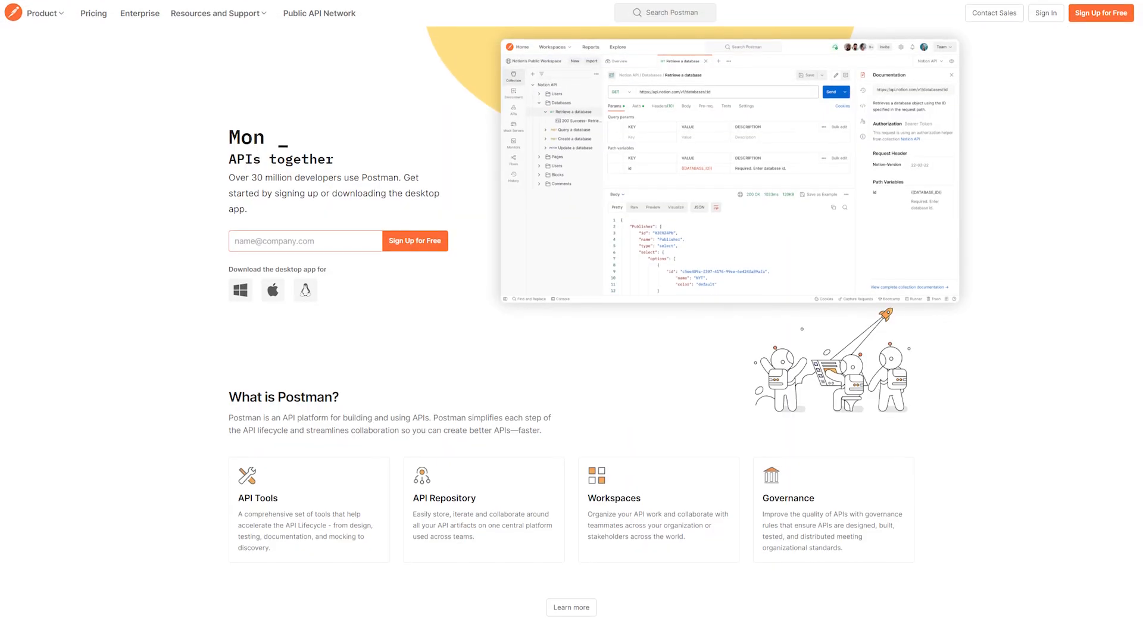
scroll(572, 321, "down", 3)
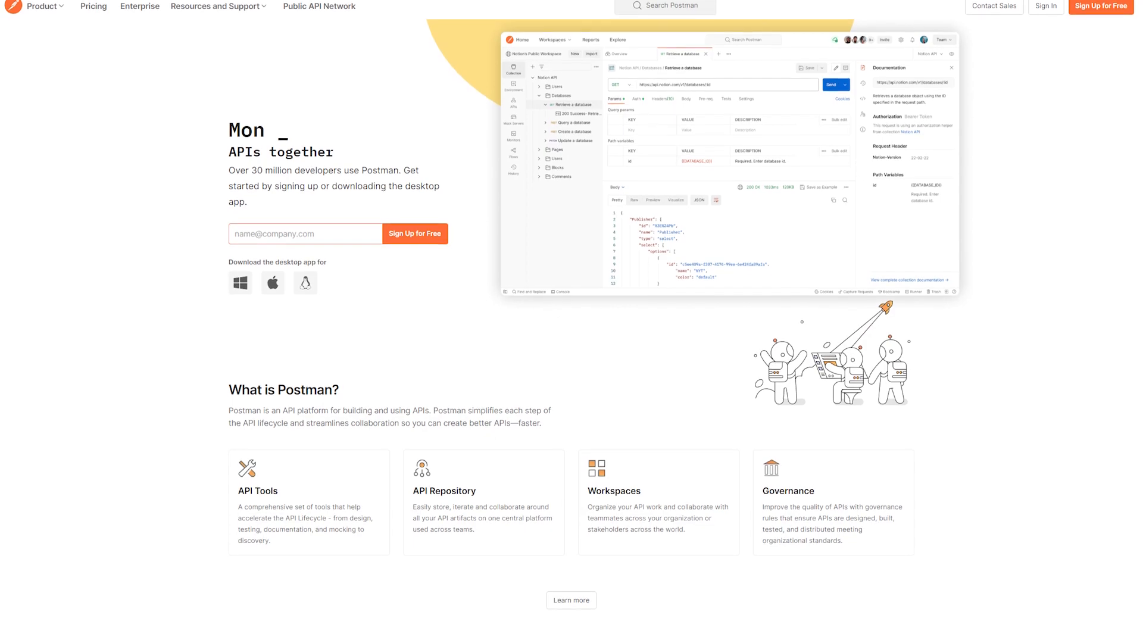
scroll(572, 321, "down", 7)
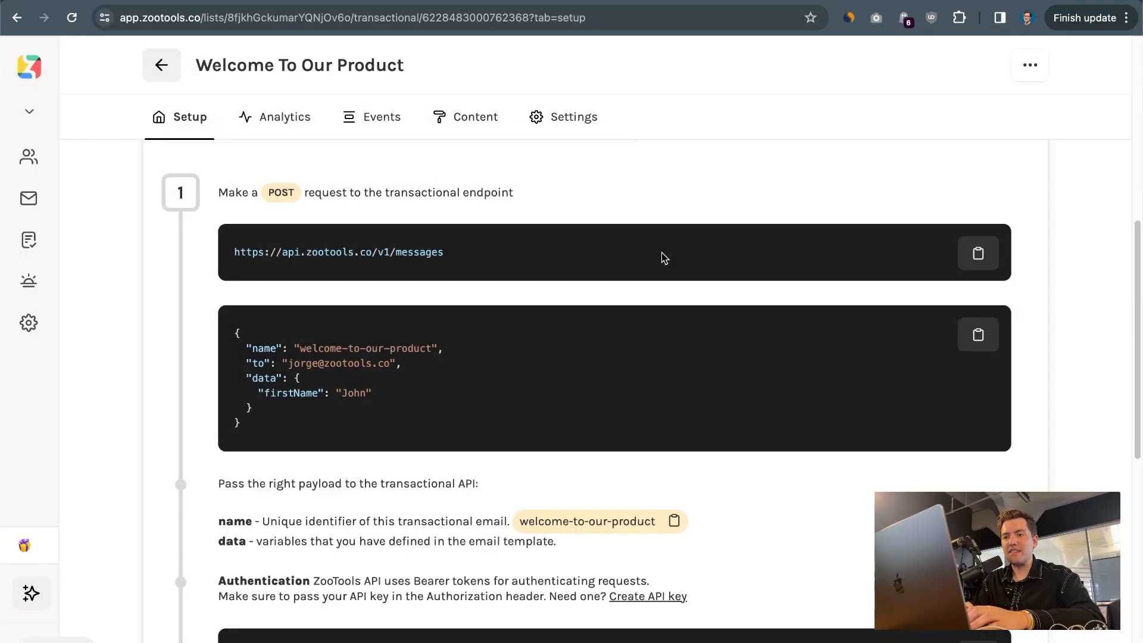
left_click_drag(227, 251, 591, 263)
left_click(978, 252)
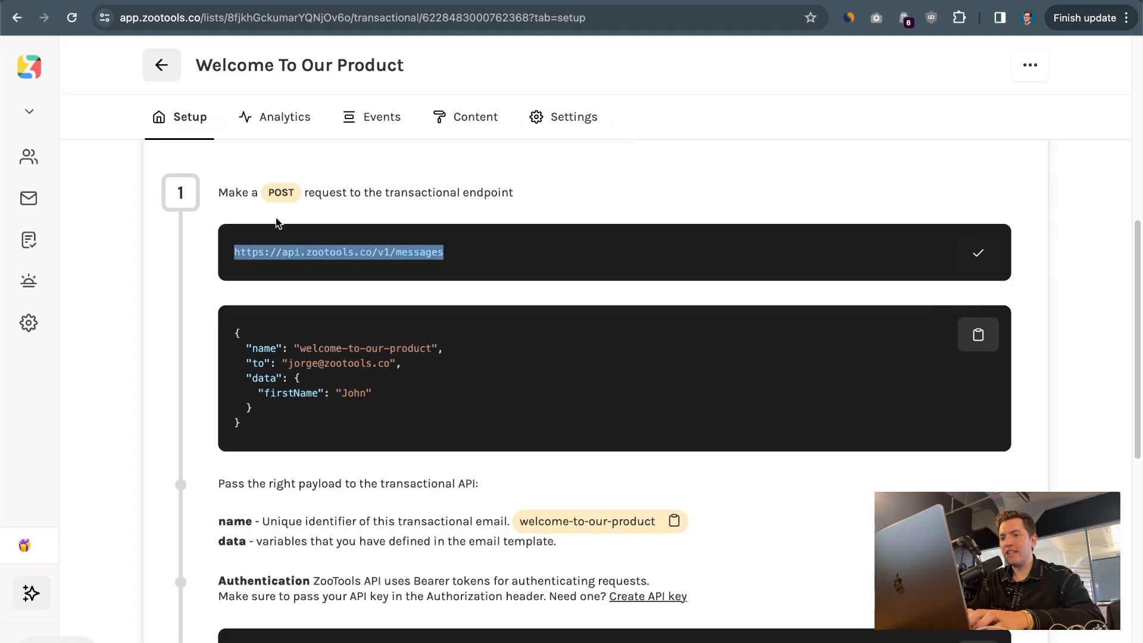
key("super+Tab")
triple_click(593, 128)
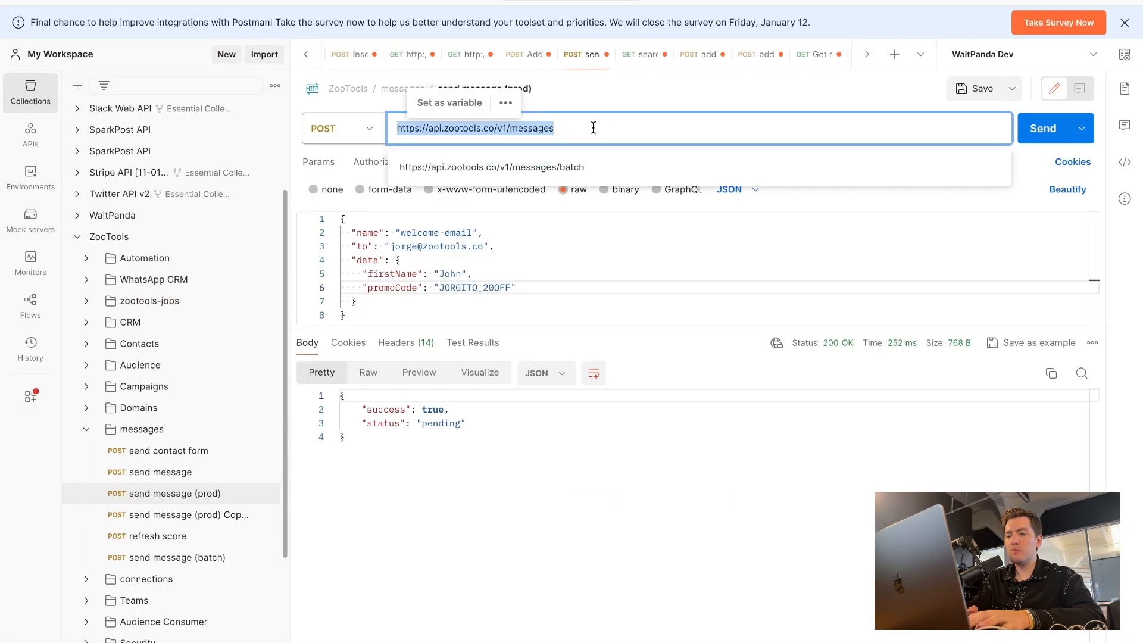
key("super+v")
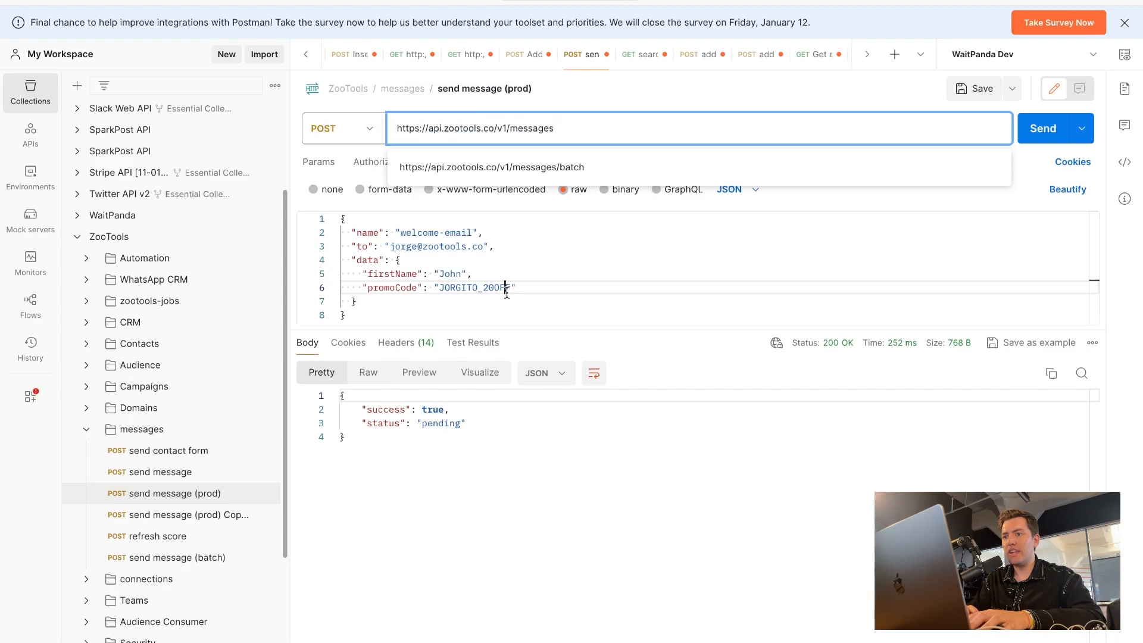
Replace the Postman request body with the sample JSON payload for welcome-to-our-product copied from the ZooTools API instructions
left_click(506, 288)
key("super+a")
key("BackSpace")
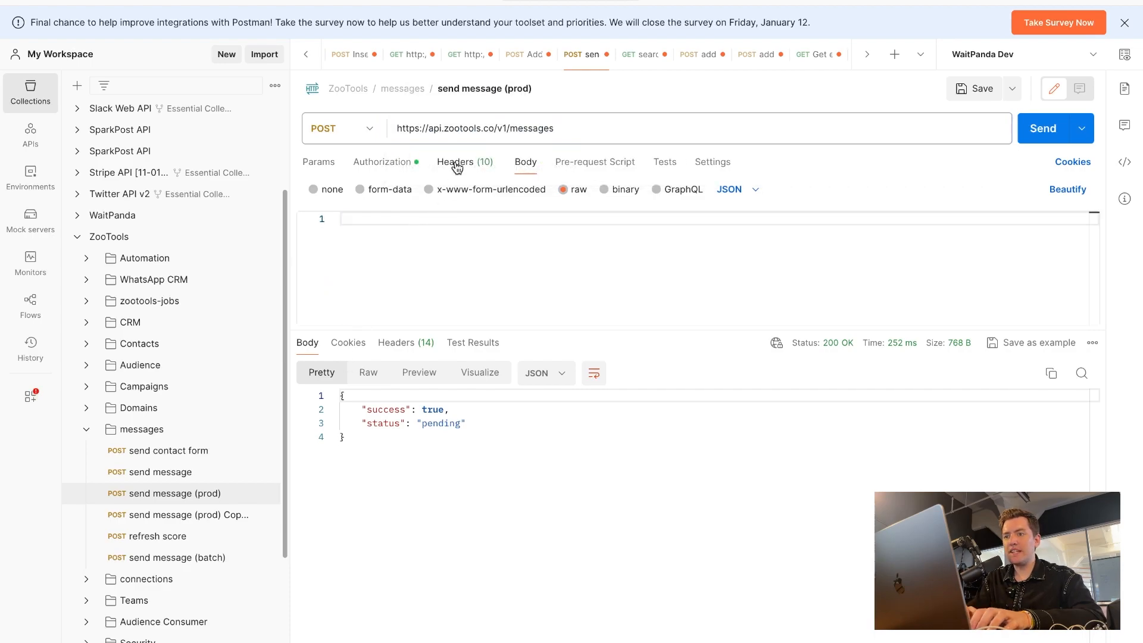
key("super+Tab")
left_click(975, 334)
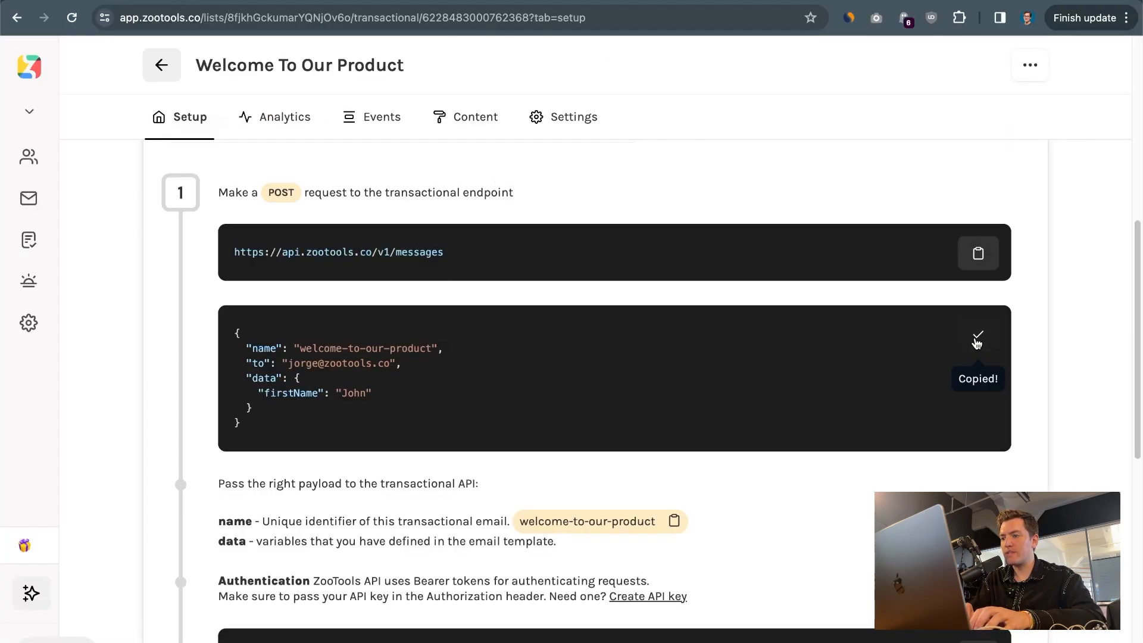
key("super+Tab")
key("super+v")
Change the firstName value in the request body to the recipient's nickname and check the "to" address
left_click_drag(438, 273, 462, 273)
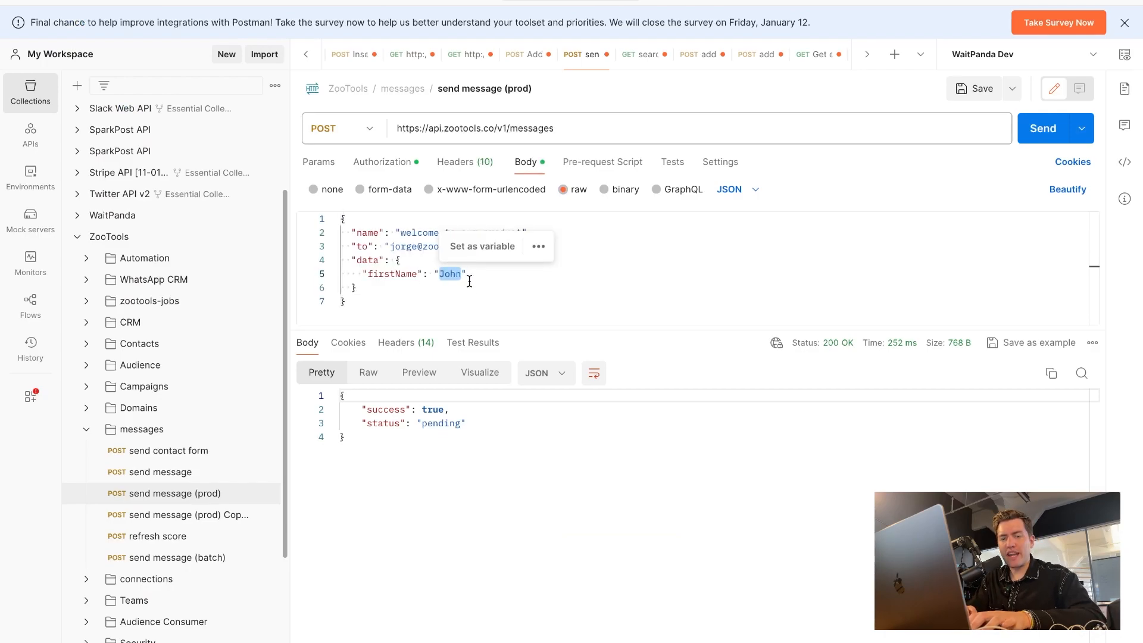
type("Jorgitooooo")
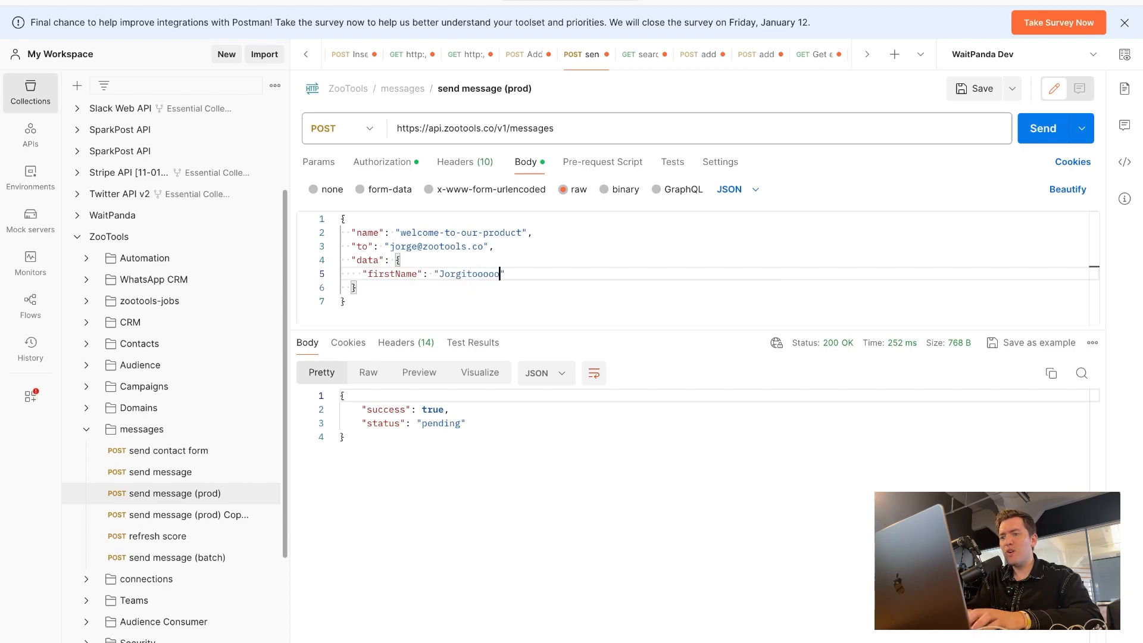
double_click(402, 246)
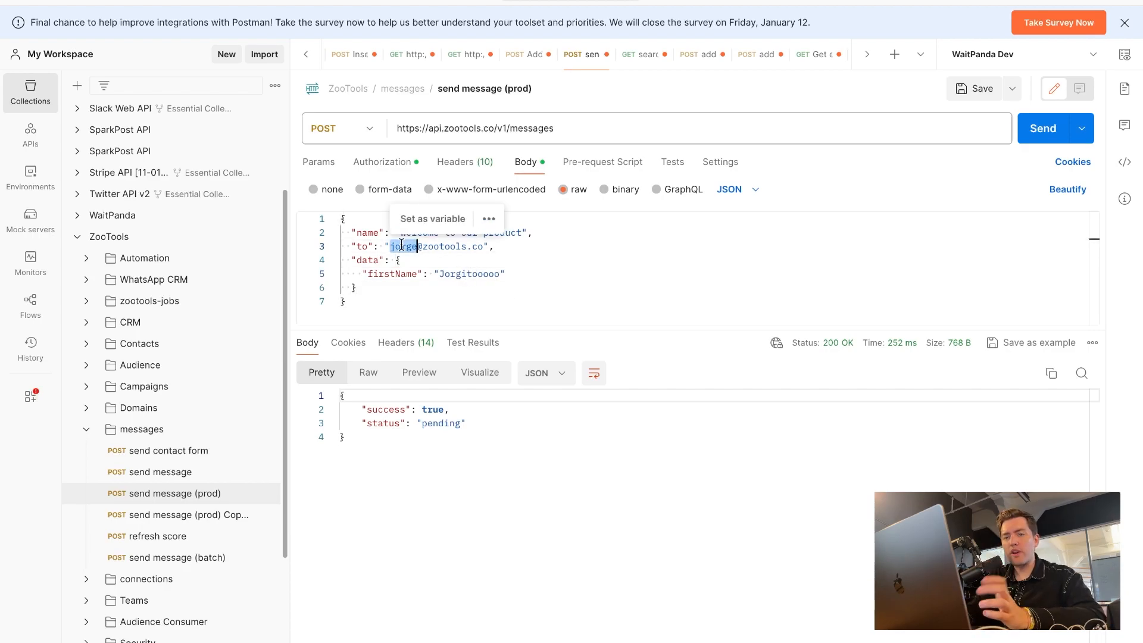
Compare the payload's name value welcome-to-our-product with the Name in the transactional email's settings in ZooTools
left_click_drag(399, 233, 522, 232)
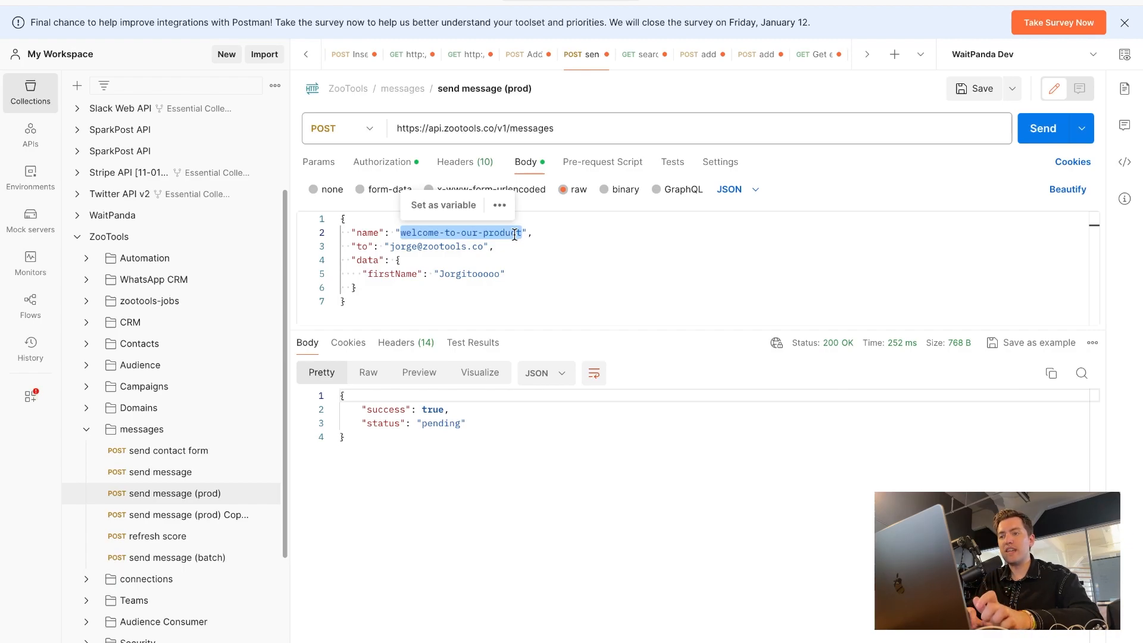
key("super+Tab")
left_click(592, 120)
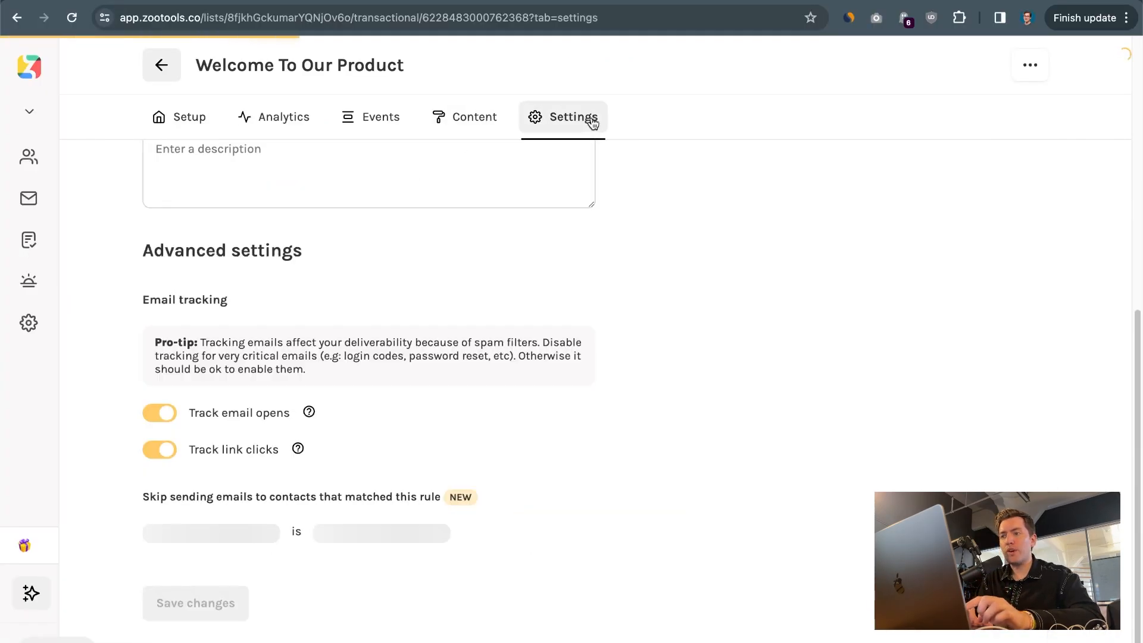
scroll(329, 262, "up", 4)
scroll(329, 257, "up", 4)
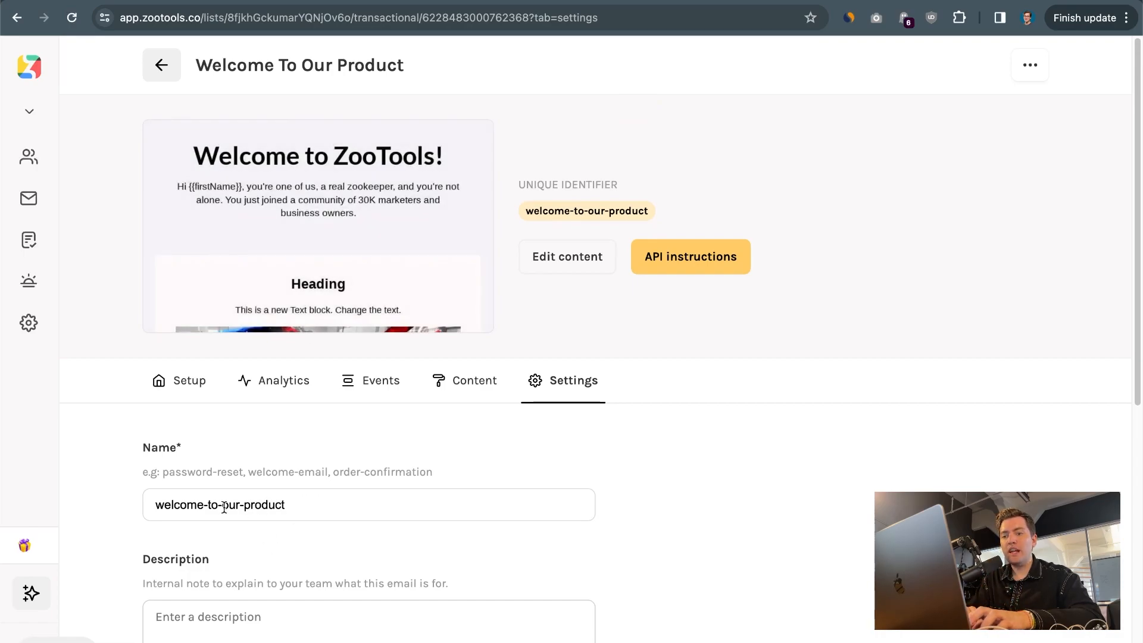
Switch to Postman and send the "send message (prod)" request for welcome-to-our-product
key("super+Tab")
left_click(529, 288)
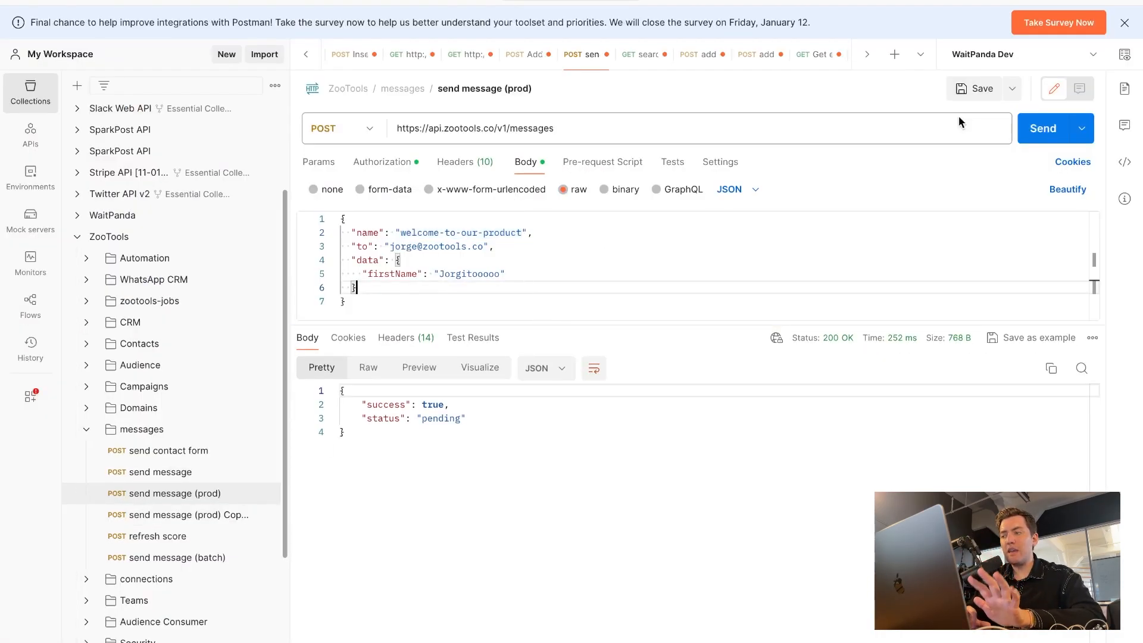
left_click(1036, 126)
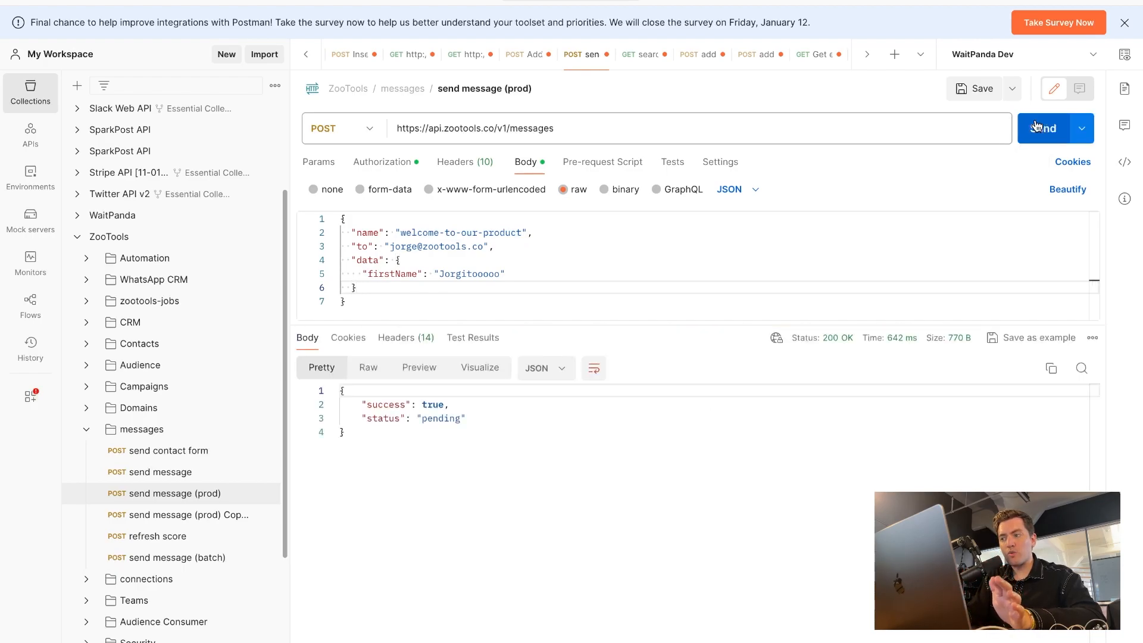
Switch to the Gmail inbox in the browser and read the newly received Welcome to ZooTools email
key("super+Tab")
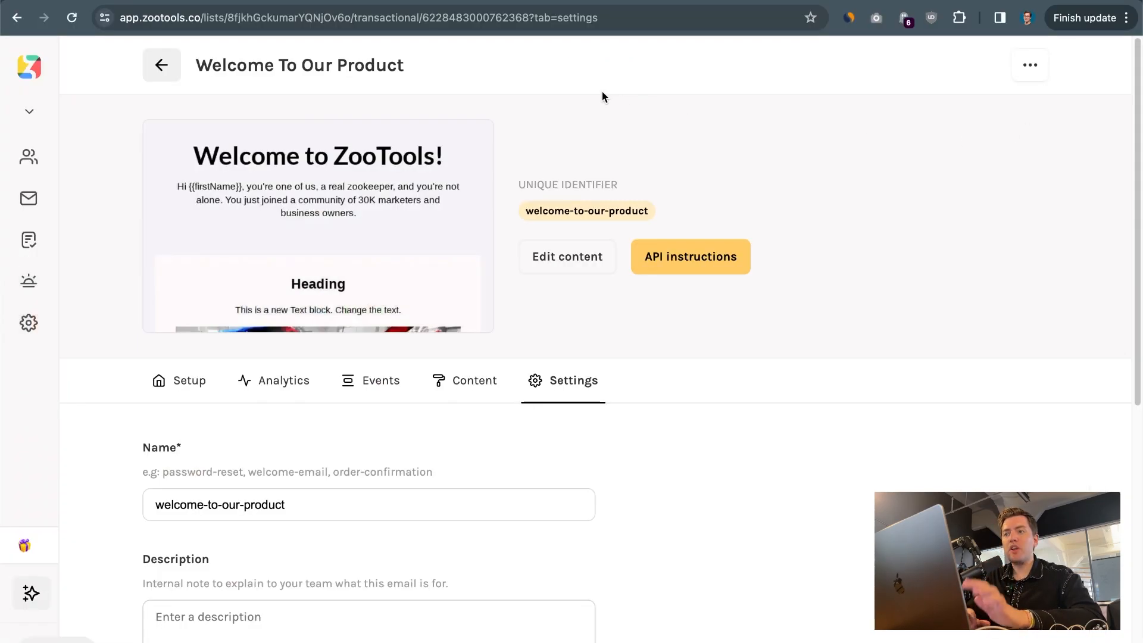
key("ctrl+Tab")
key("ctrl+Tab")
key("ctrl+Tab")
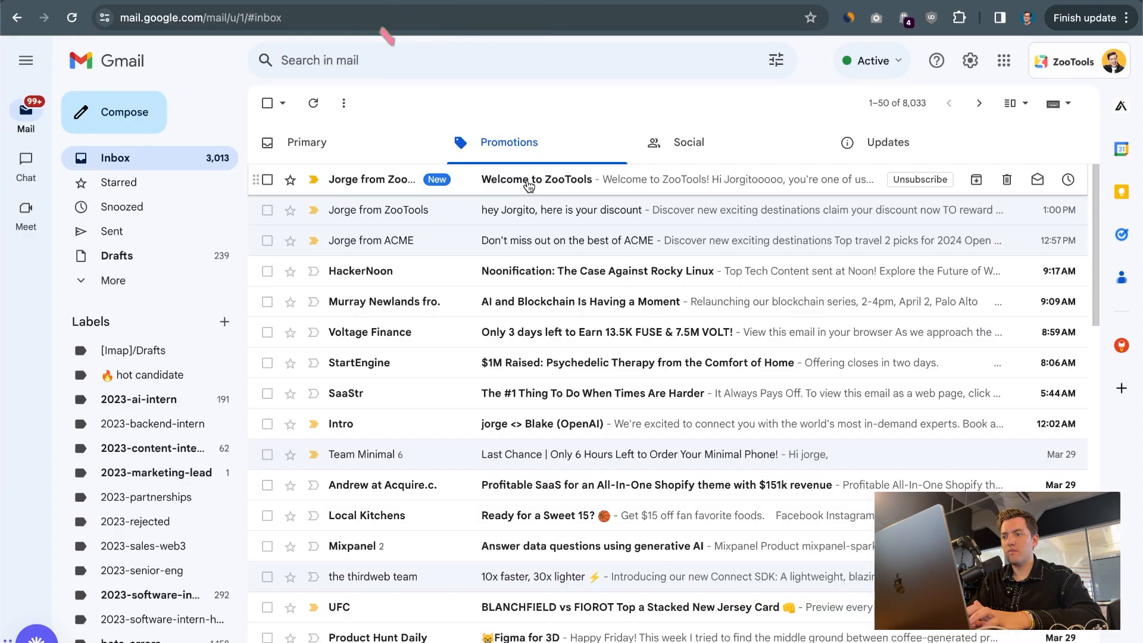
left_click(528, 184)
scroll(508, 350, "down", 1)
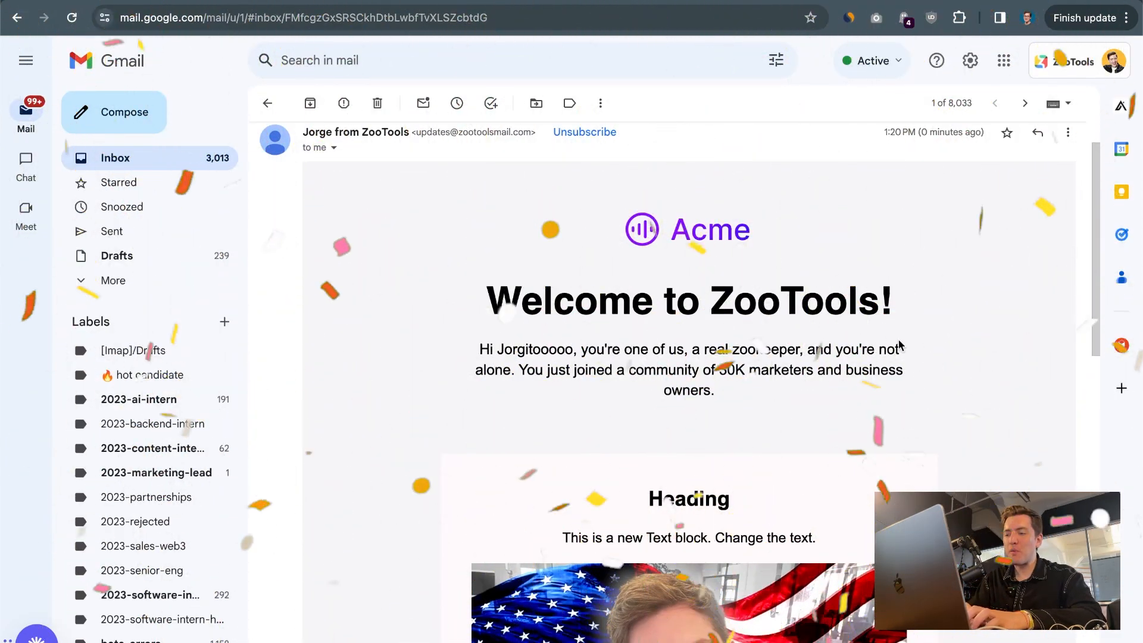
In Postman, shorten the payload's name value to welcome-product, send the request and check the response
key("super+Tab")
left_click_drag(444, 232, 482, 232)
key("BackSpace")
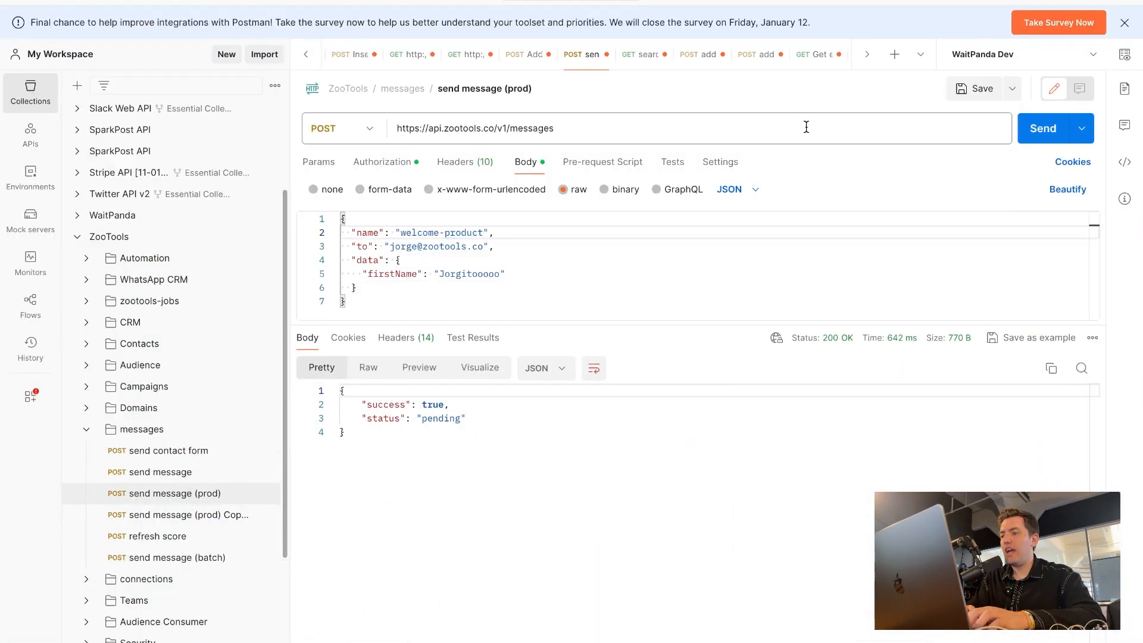
left_click(1029, 129)
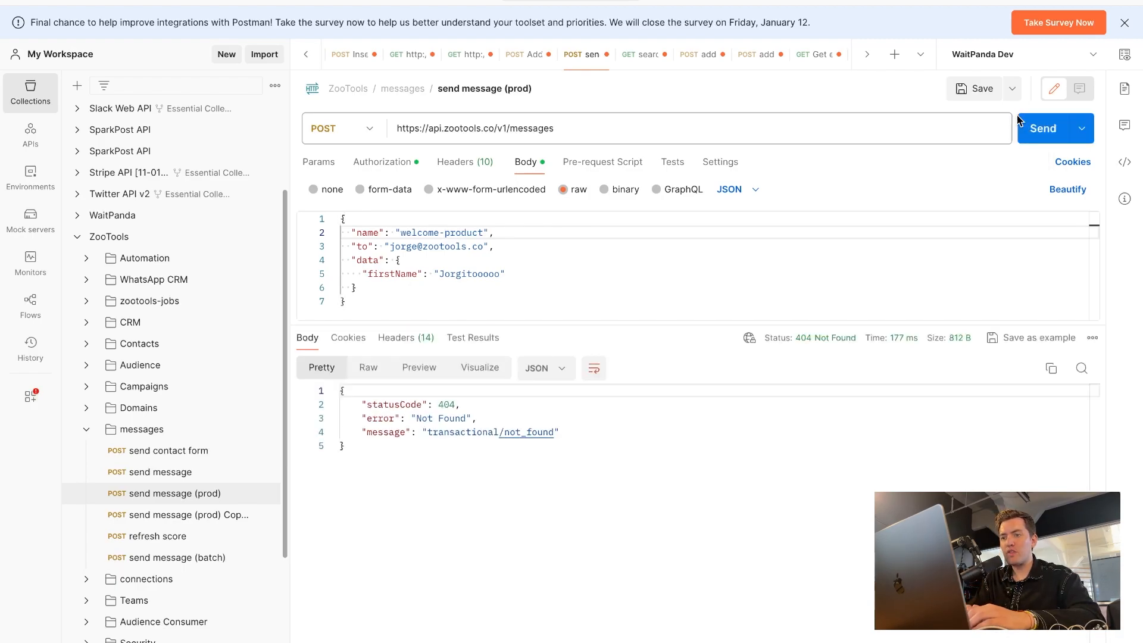
left_click(446, 488)
key("super+a")
left_click(451, 505)
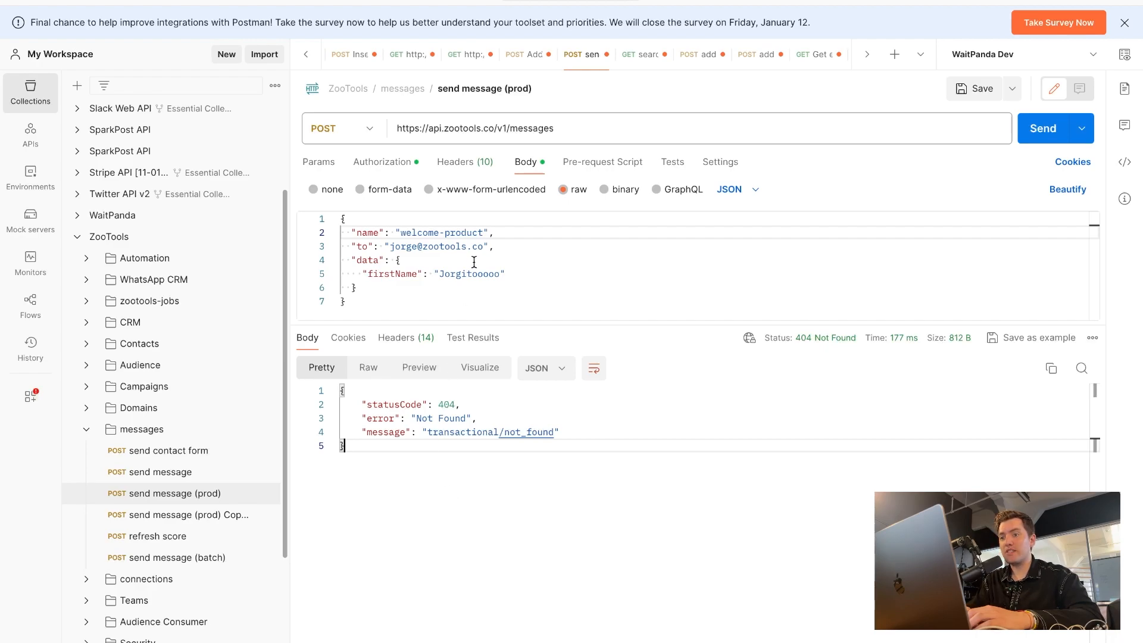
Copy welcome-product from the payload into the Name in the ZooTools email settings, read the warning and save the settings
double_click(485, 237)
key("super+Tab")
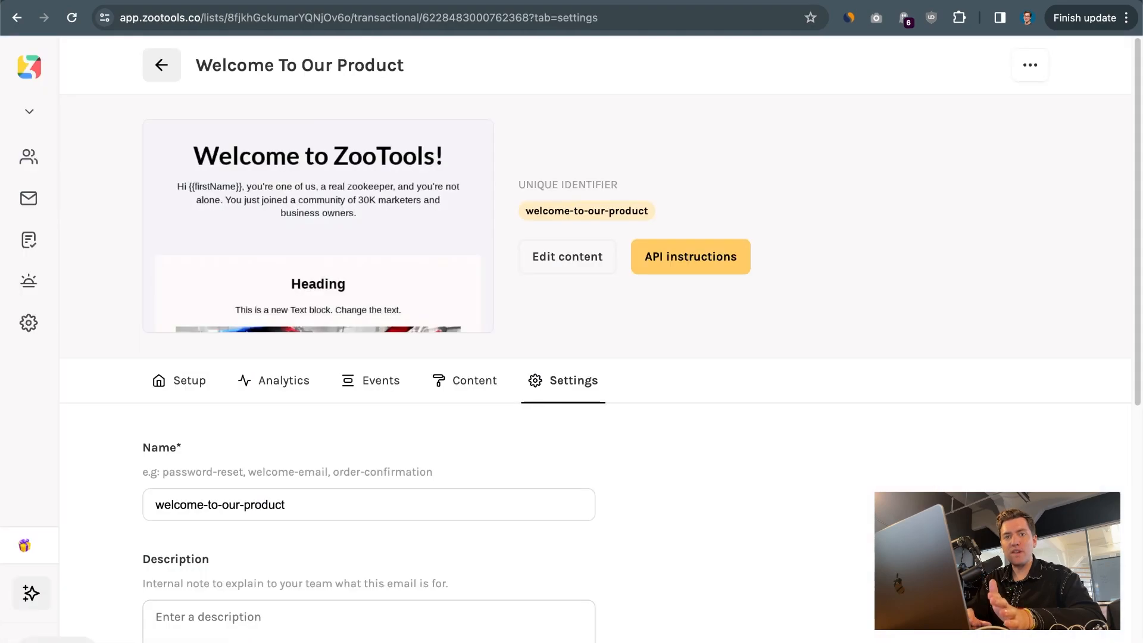
triple_click(328, 512)
key("super+v")
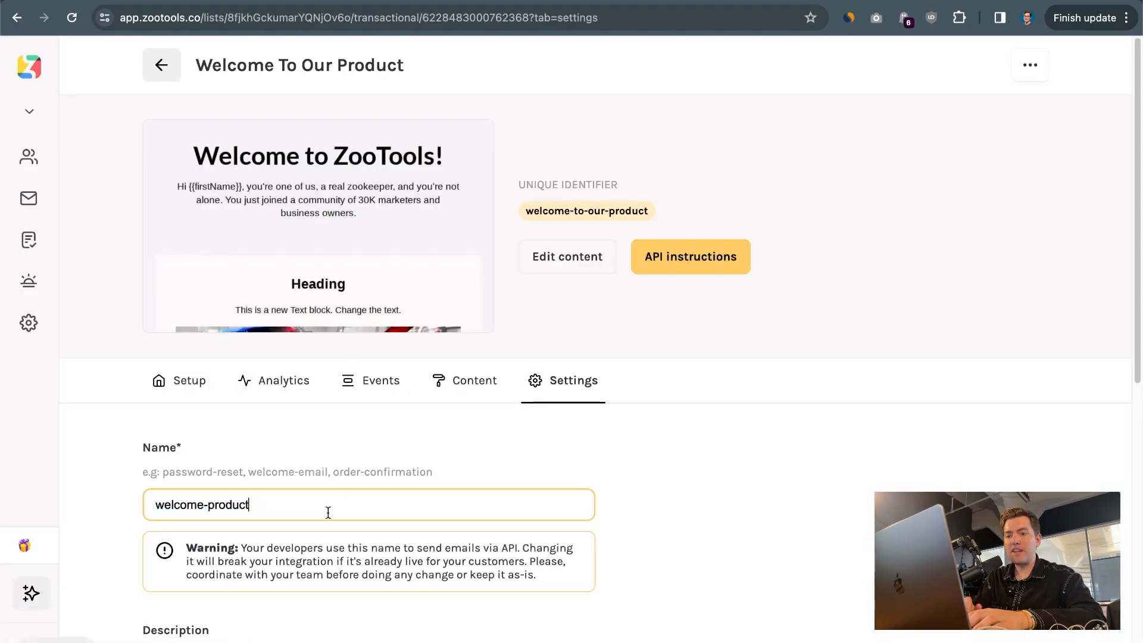
scroll(224, 482, "down", 4)
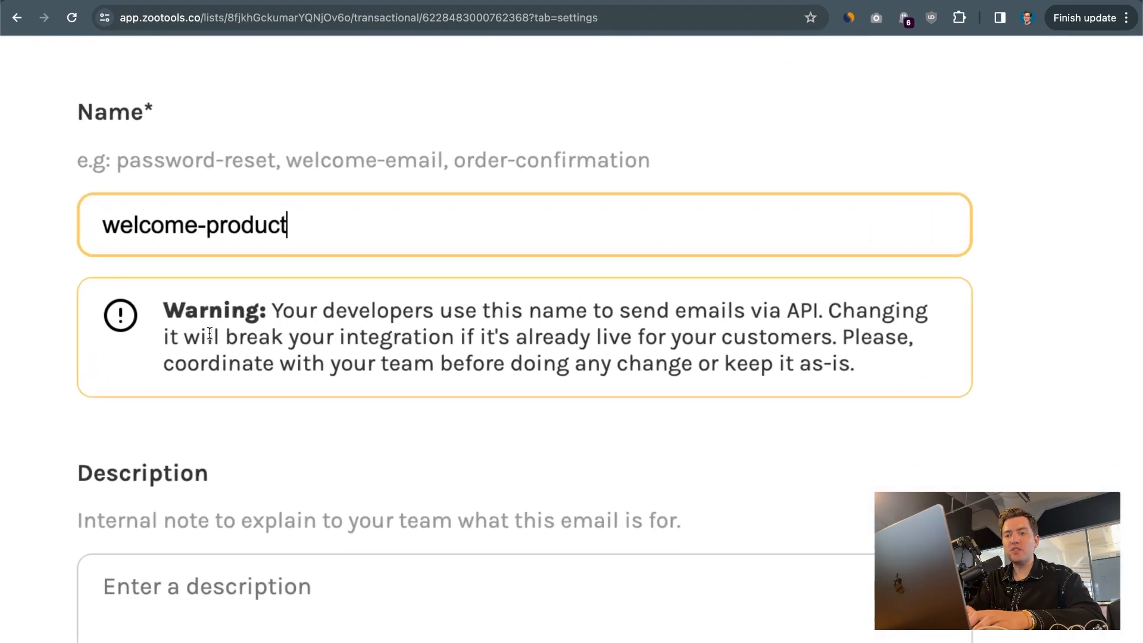
left_click(255, 326)
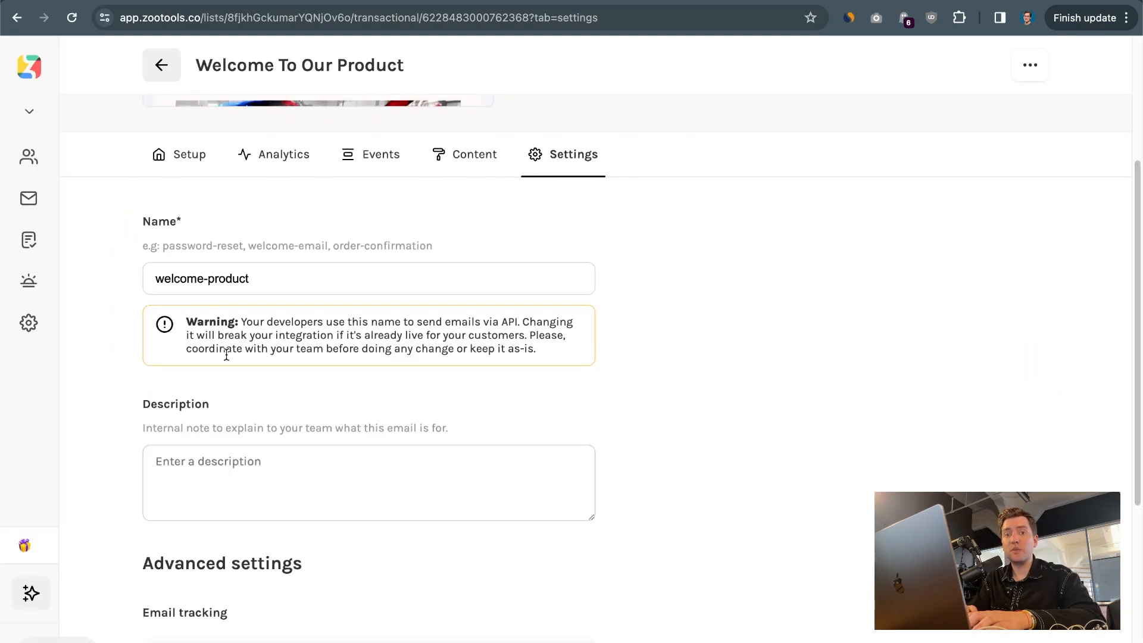
scroll(222, 309, "down", 8)
left_click(215, 597)
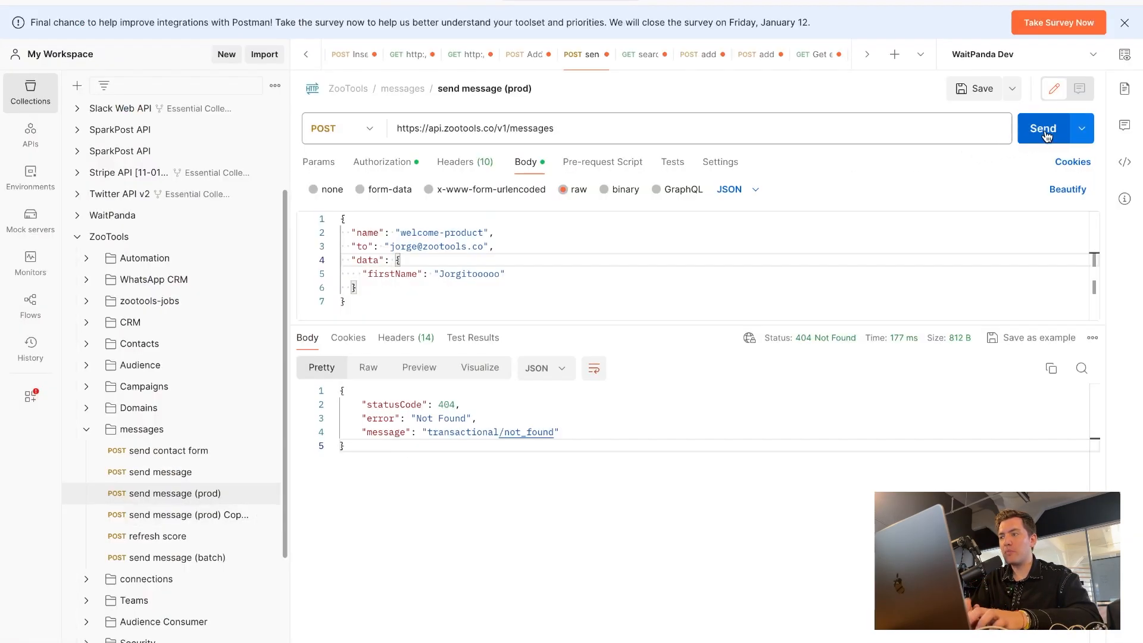
Resend the welcome-product request from Postman and review the newest Welcome to ZooTools email in Gmail
left_click(1044, 134)
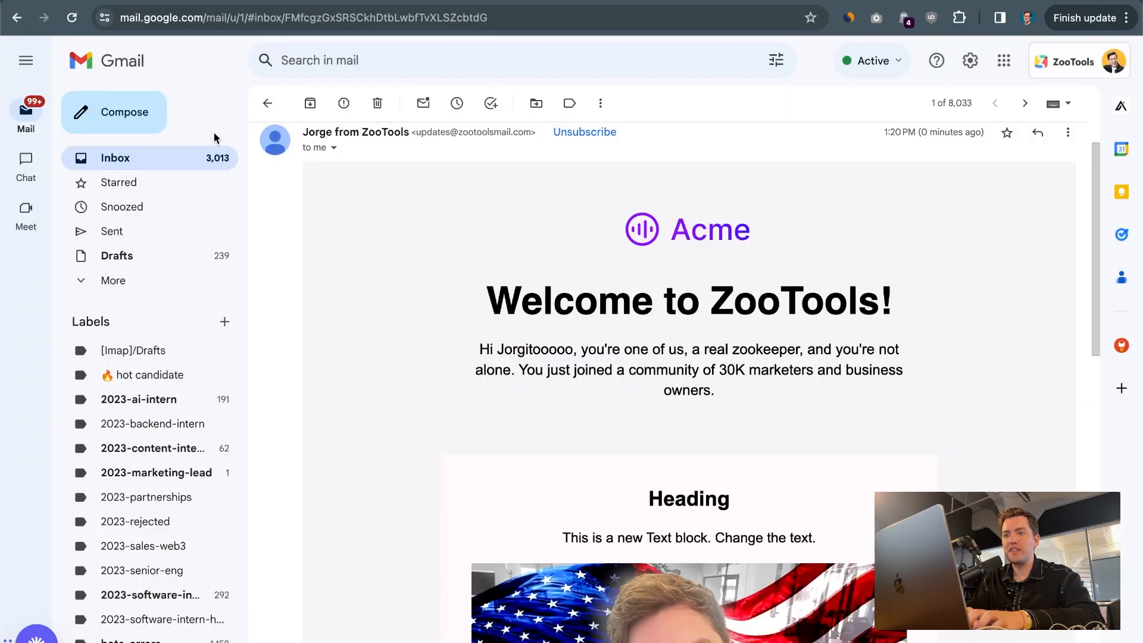
left_click(265, 102)
left_click(637, 179)
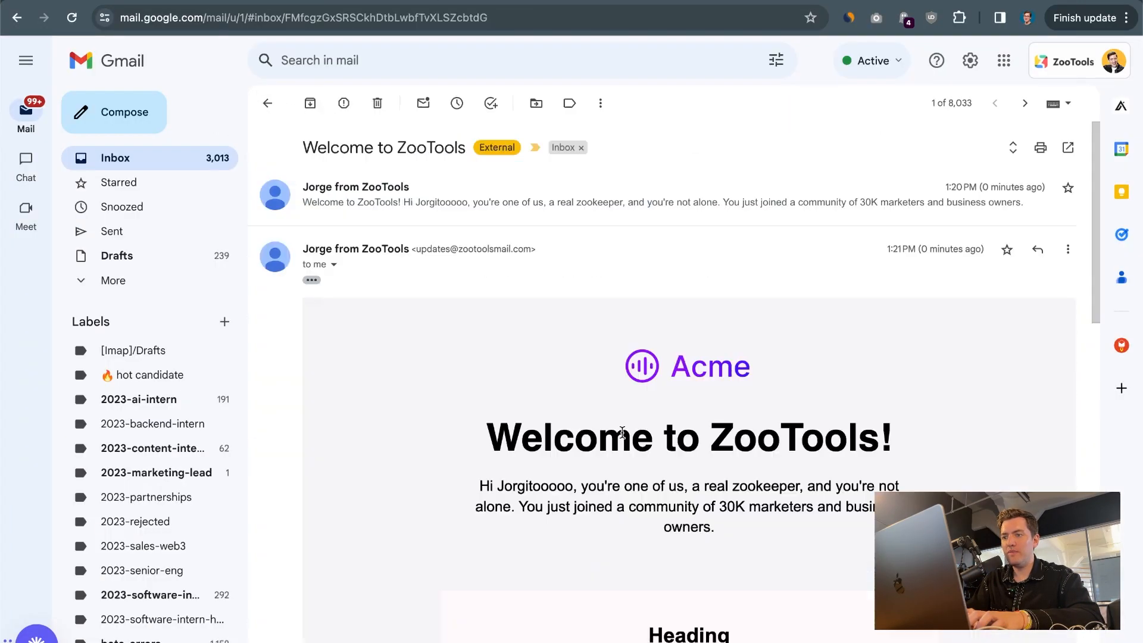
scroll(476, 557, "down", 5)
scroll(476, 556, "up", 4)
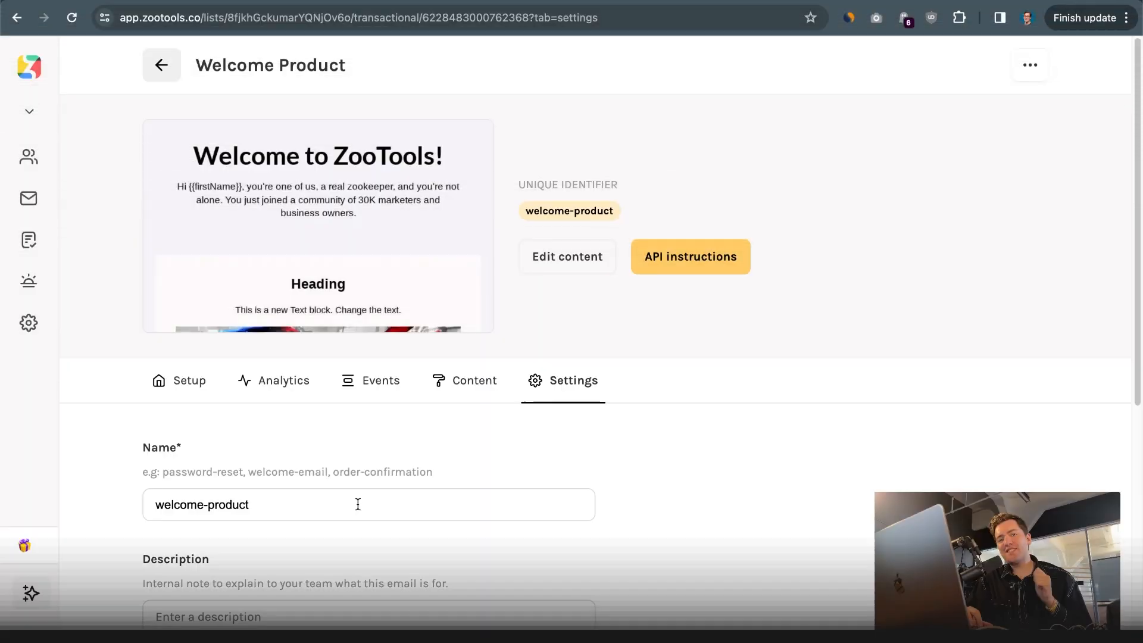
Change the ZooTools template's subject to "{{firstName}}, welcome to ZooTools" and save the changes
mouse_move(310, 297)
left_click(343, 225)
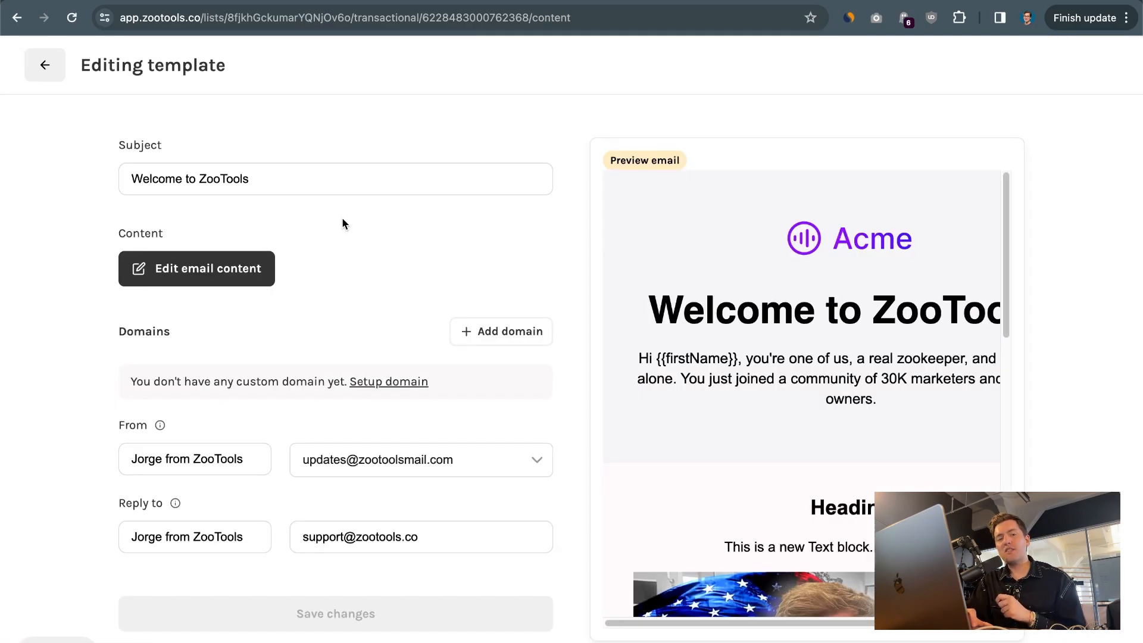
left_click(293, 178)
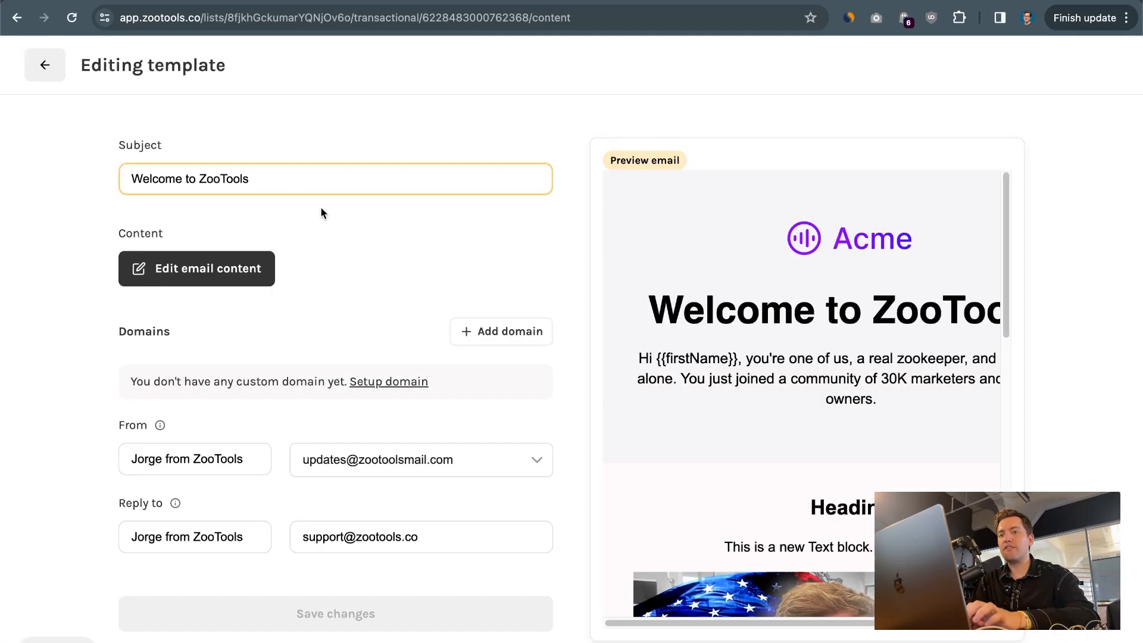
type("{{firstName}}")
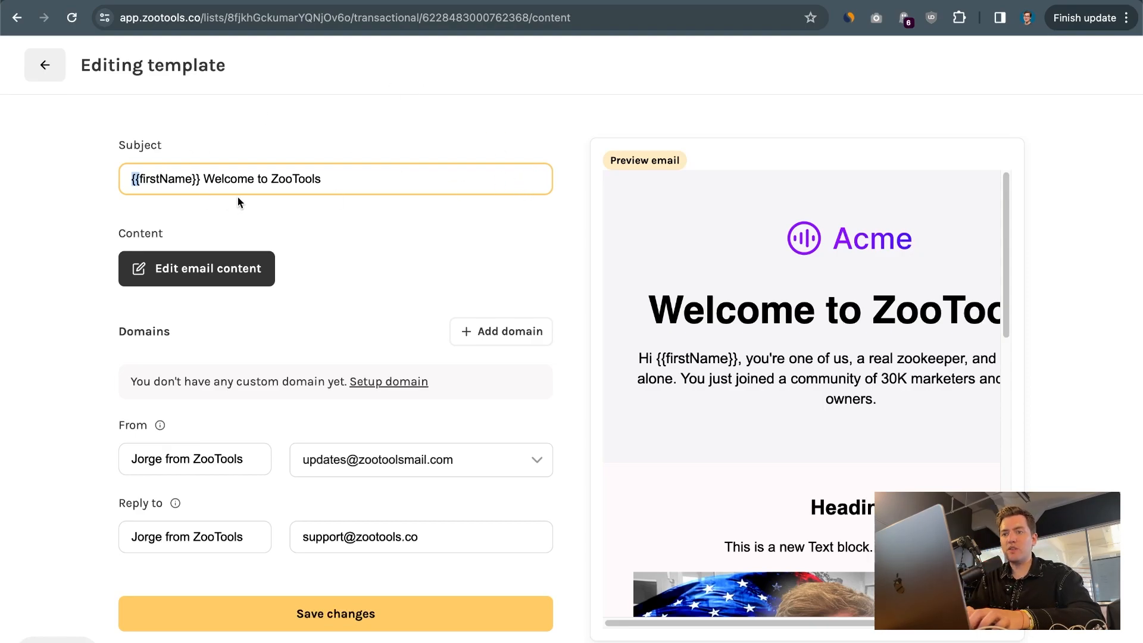
left_click(201, 179)
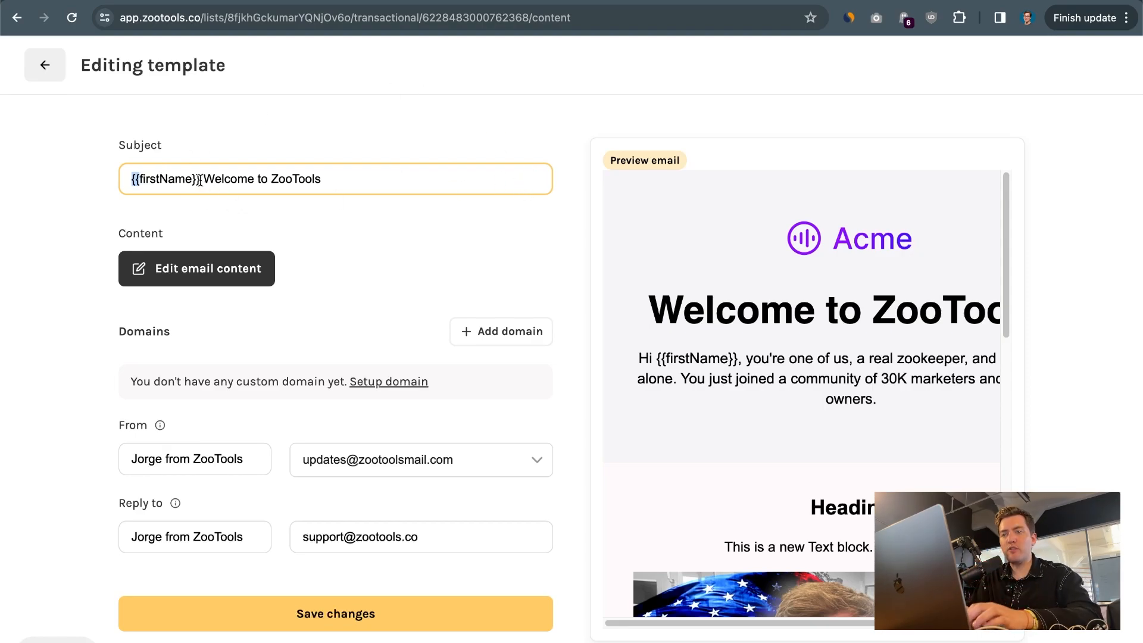
type(",")
key("BackSpace")
type("w")
left_click(332, 613)
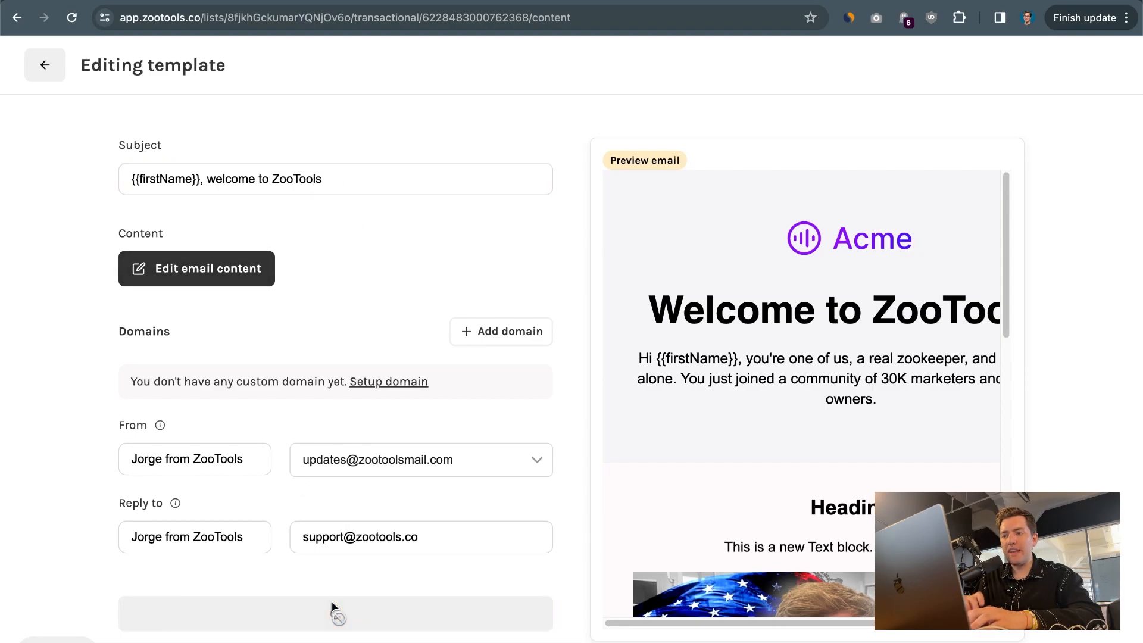
In Postman, replace the firstName value and the "to" address with another recipient's name and e-mail, and send the request
key("super+Tab")
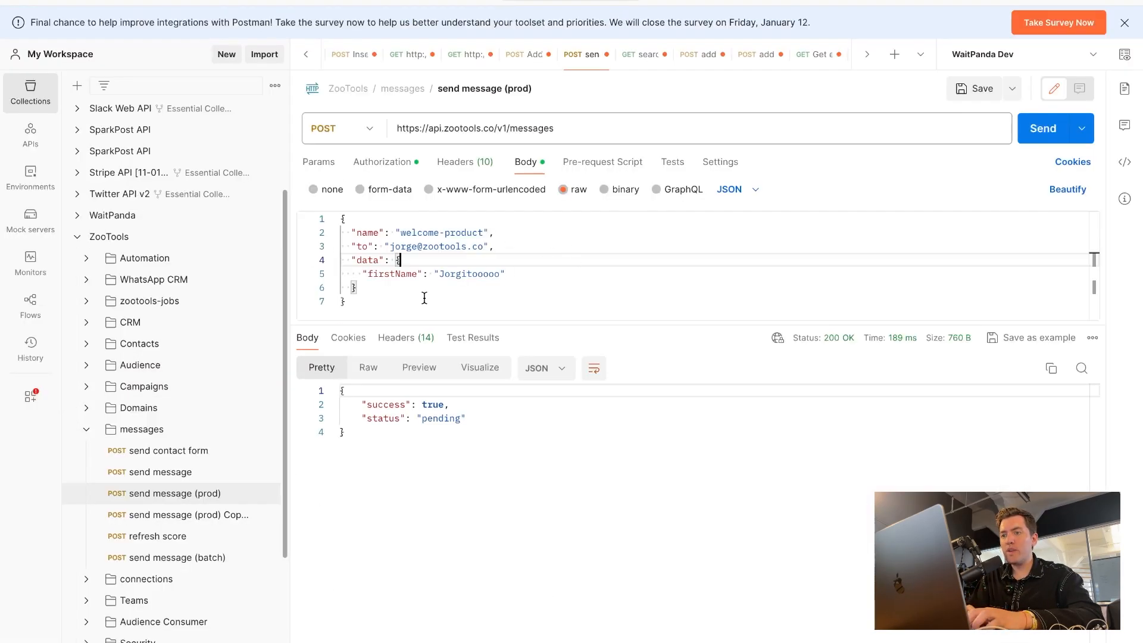
double_click(473, 278)
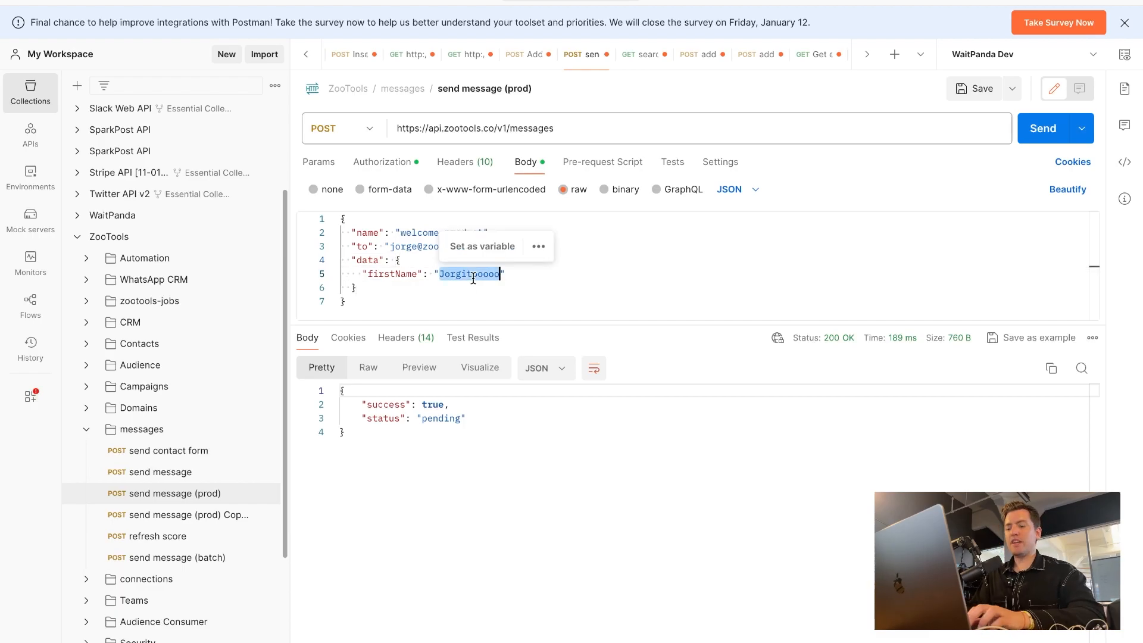
type("Paul")
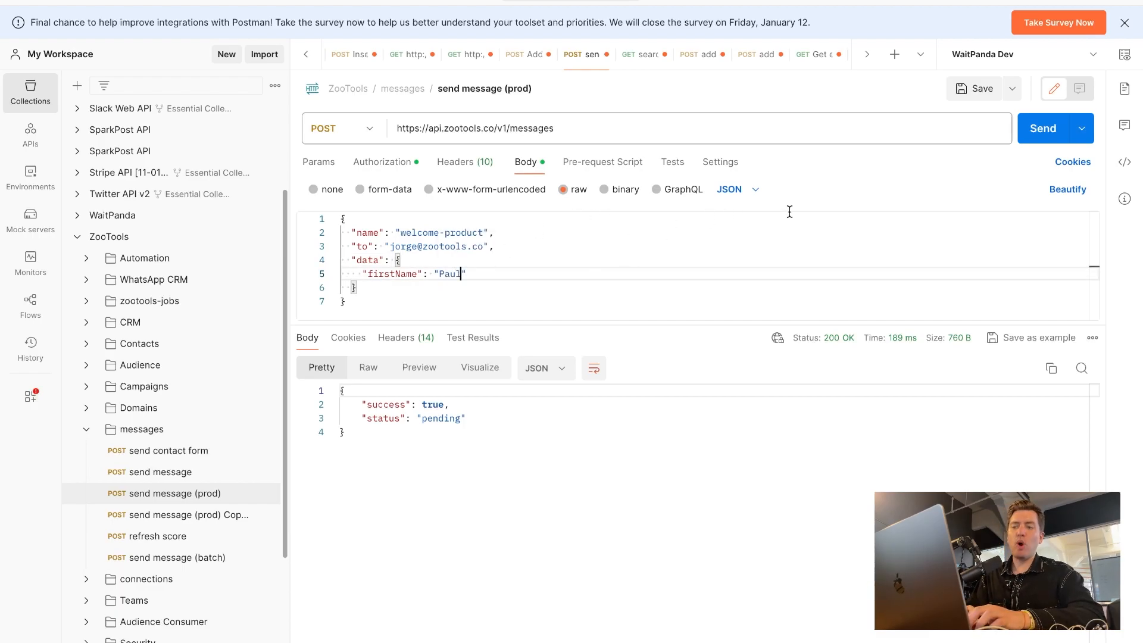
double_click(403, 245)
left_click(734, 216)
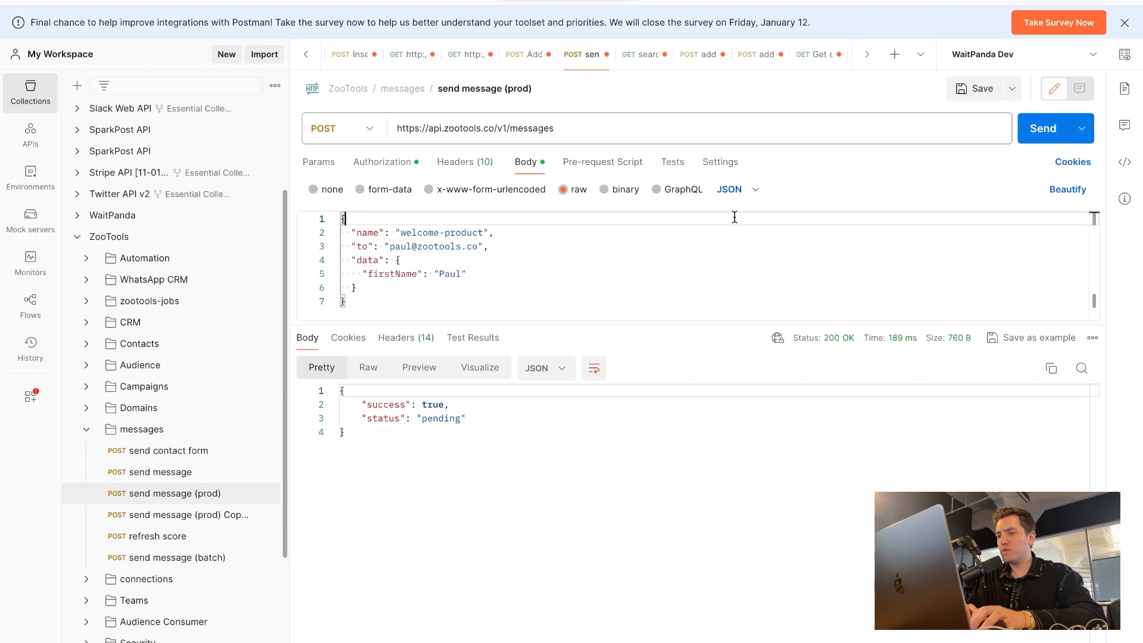
left_click(1041, 130)
Switch to Gmail and check the personalized subject and greeting in the newly received welcome email
key("super+Tab")
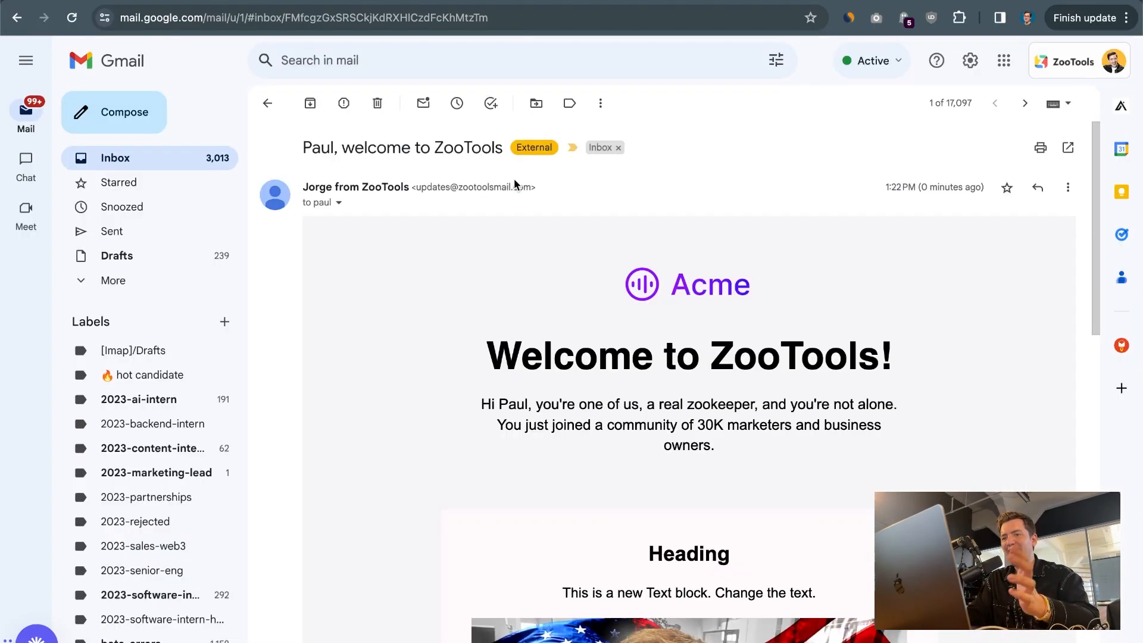
left_click_drag(302, 148, 507, 147)
left_click_drag(472, 283, 912, 450)
left_click(912, 450)
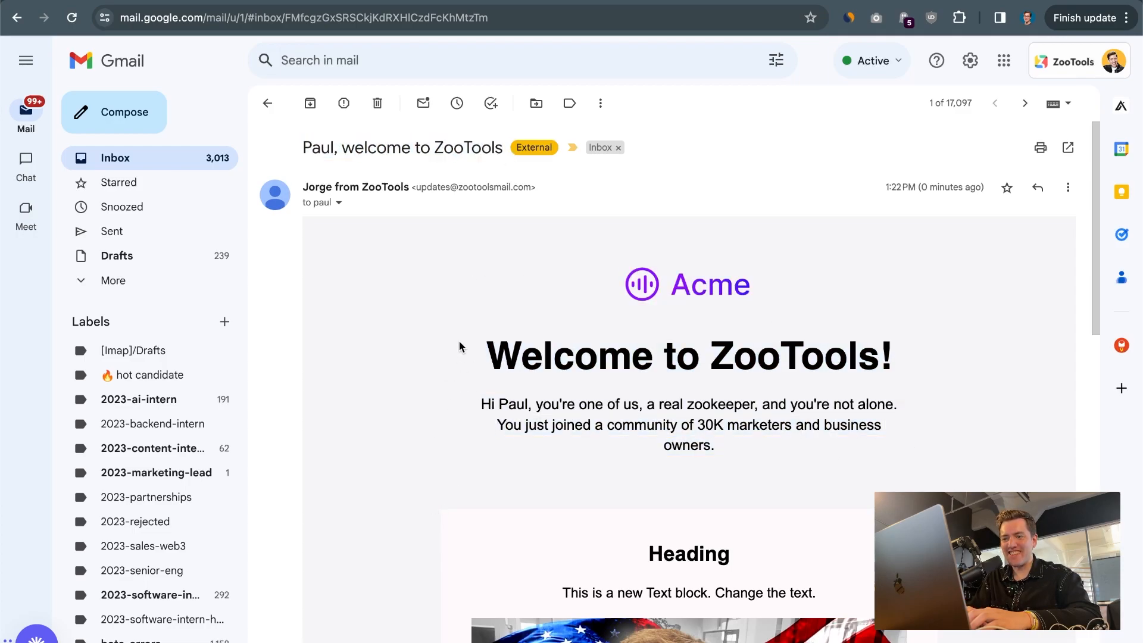